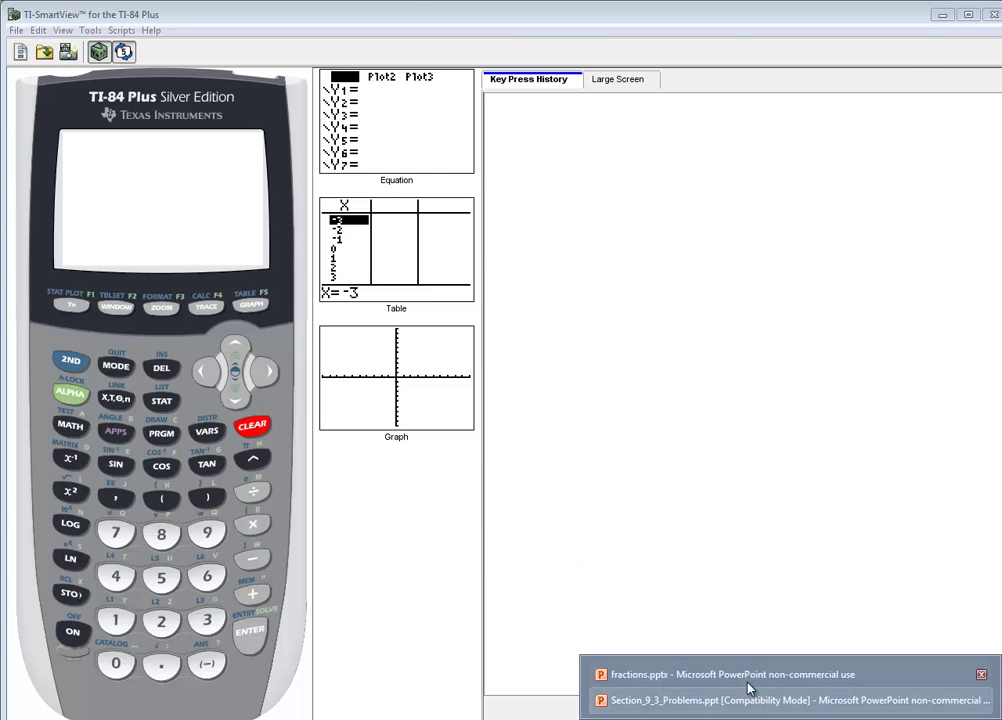
- Show the Confidence Intervals slide, highlighting 'red', 'blue' and the first red time 0.425
{"action": "left_click", "coordinate": [748, 676]}
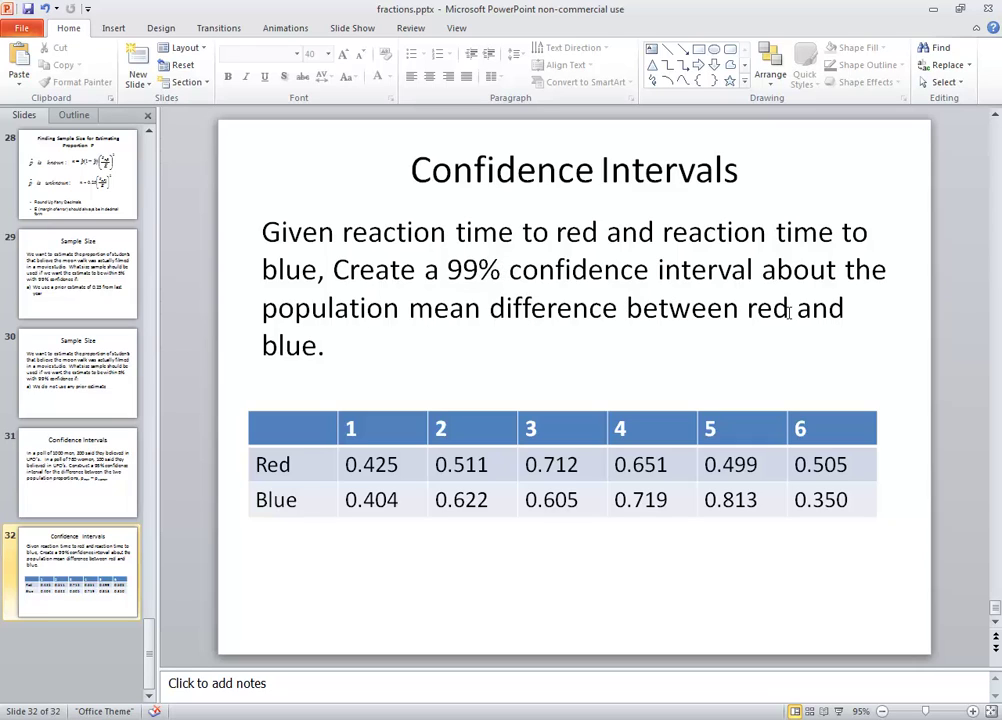
{"action": "left_click_drag", "start_coordinate": [754, 305], "coordinate": [789, 307]}
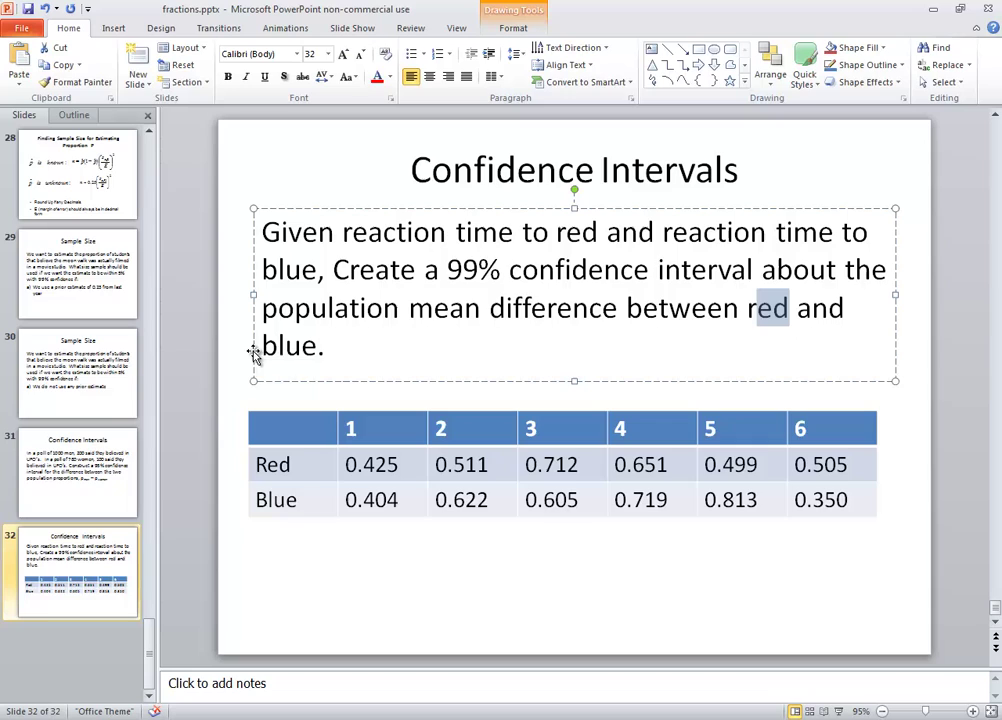
{"action": "left_click_drag", "start_coordinate": [268, 345], "coordinate": [339, 349]}
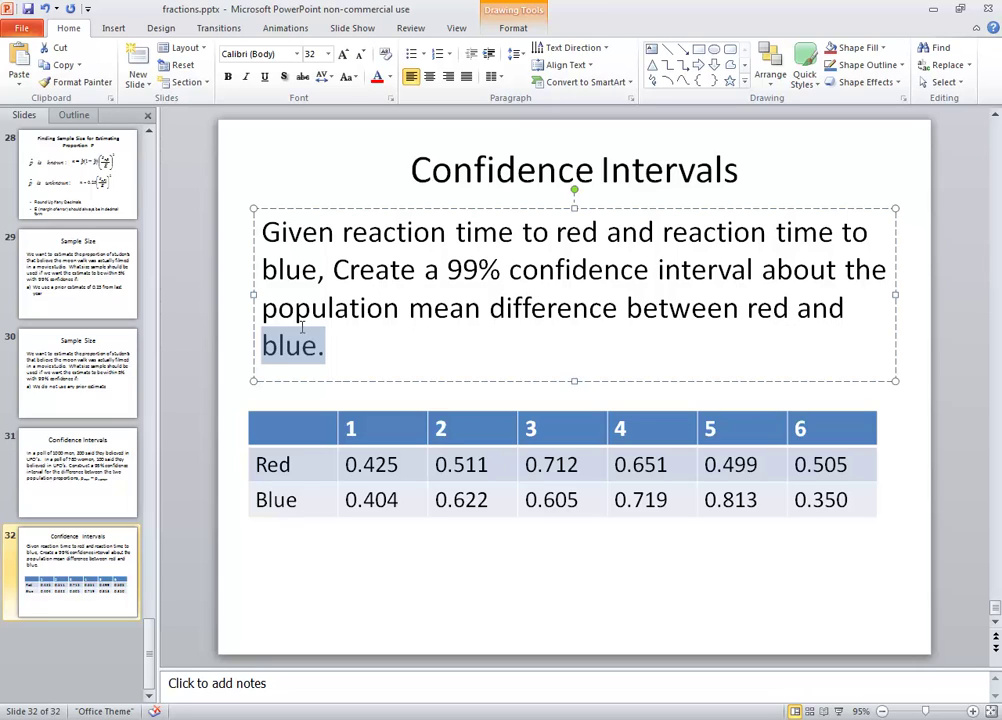
{"action": "left_click", "coordinate": [364, 465]}
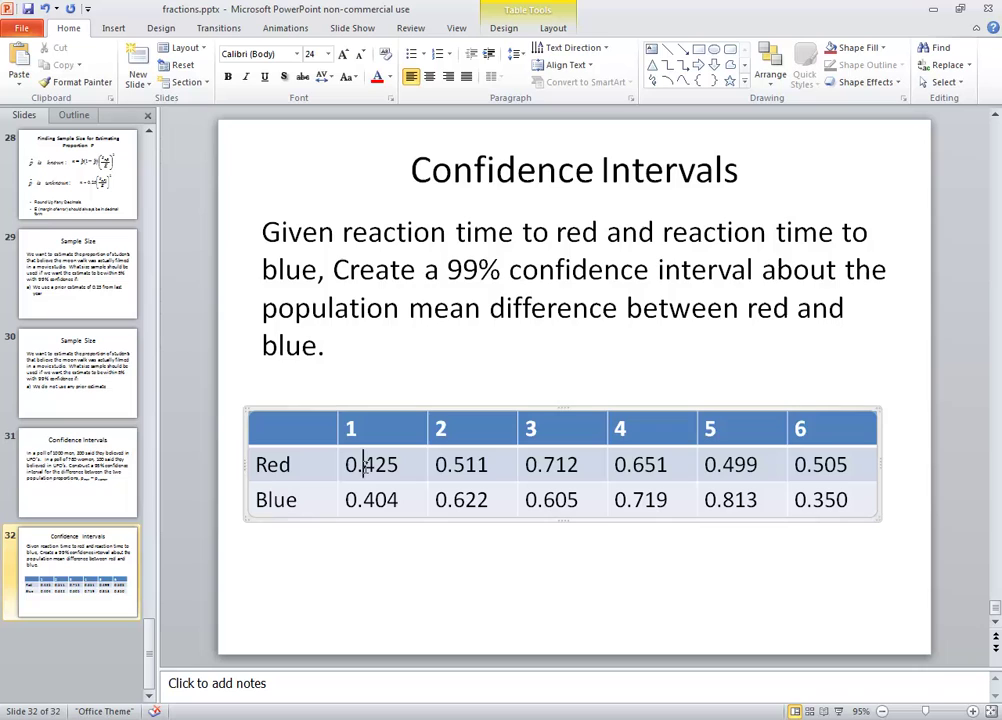
{"action": "key", "text": "alt+Tab"}
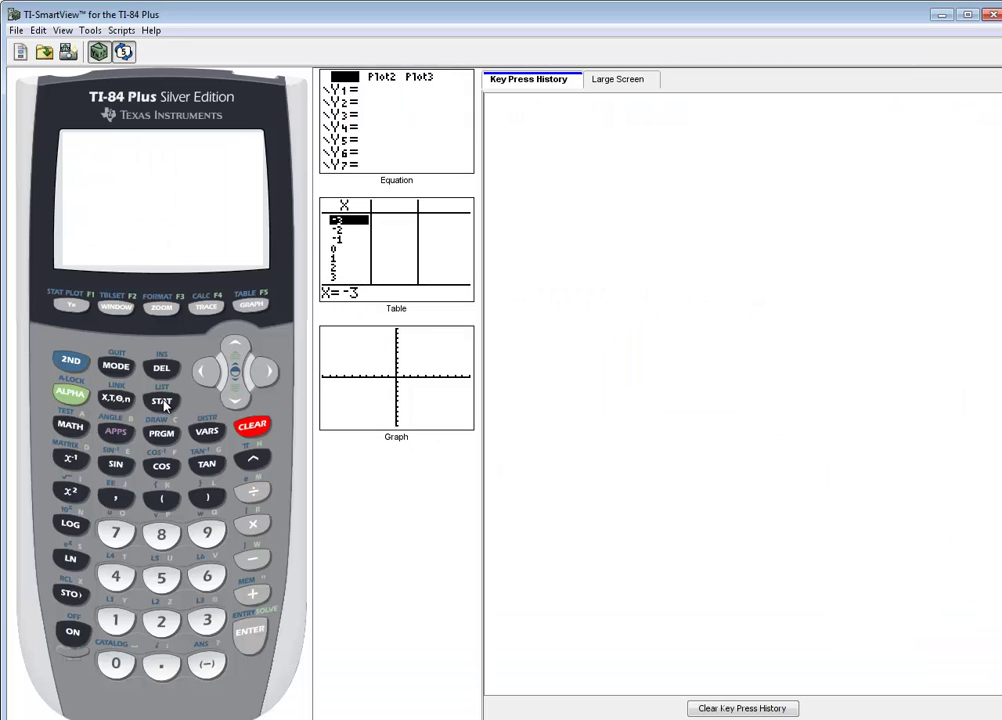
- Open the STAT list editor and delete all old entries from L2
{"action": "left_click", "coordinate": [161, 400]}
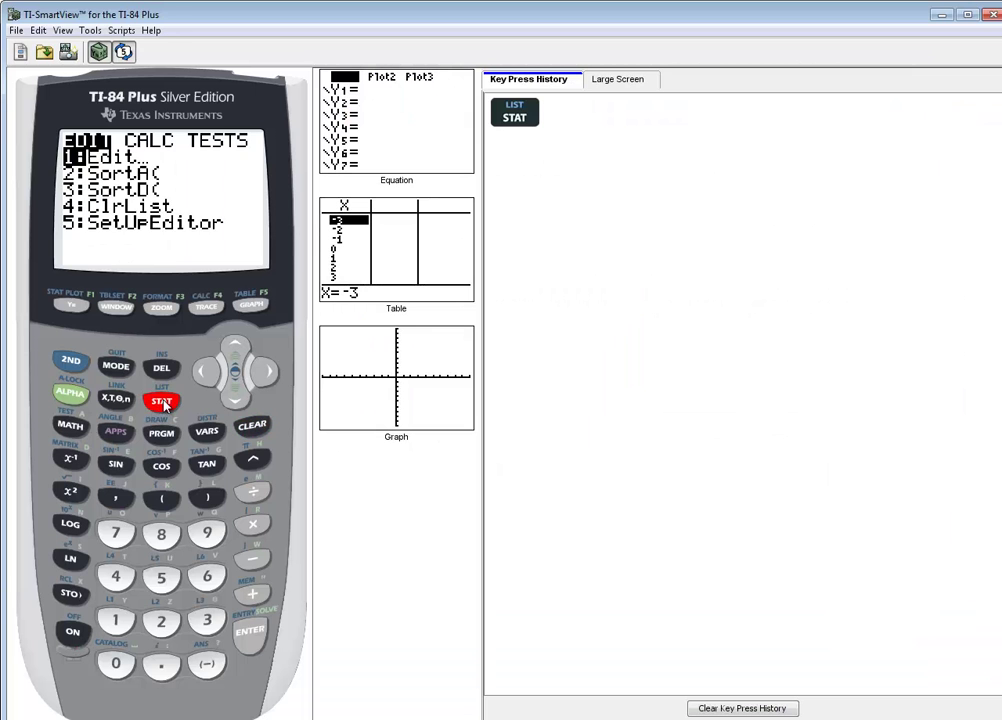
{"action": "left_click", "coordinate": [252, 645]}
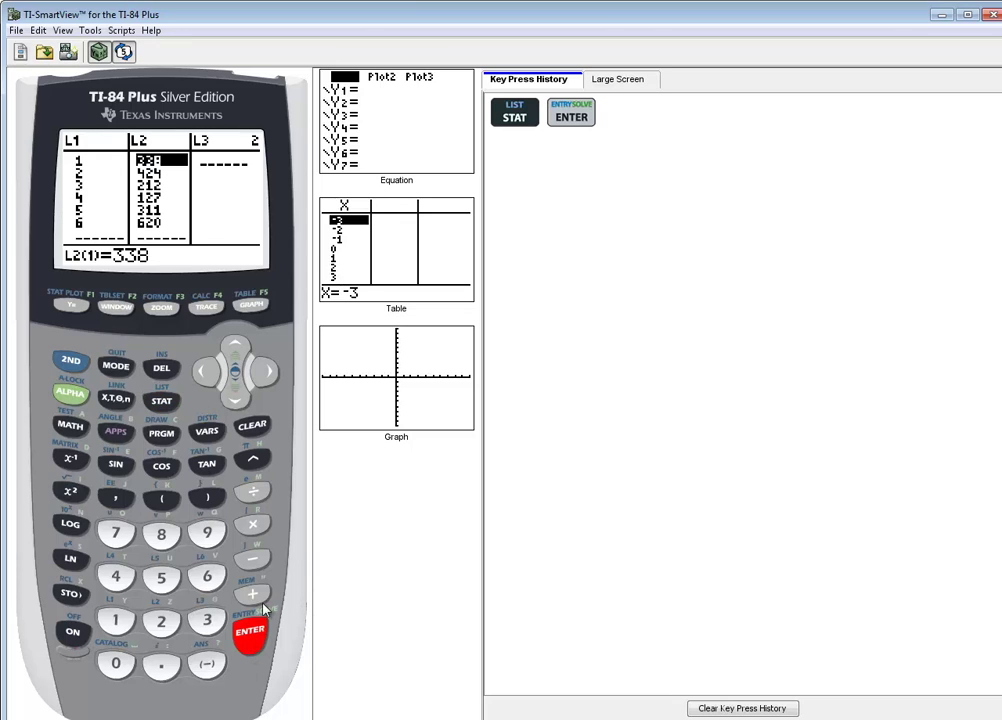
{"action": "left_click", "coordinate": [161, 370]}
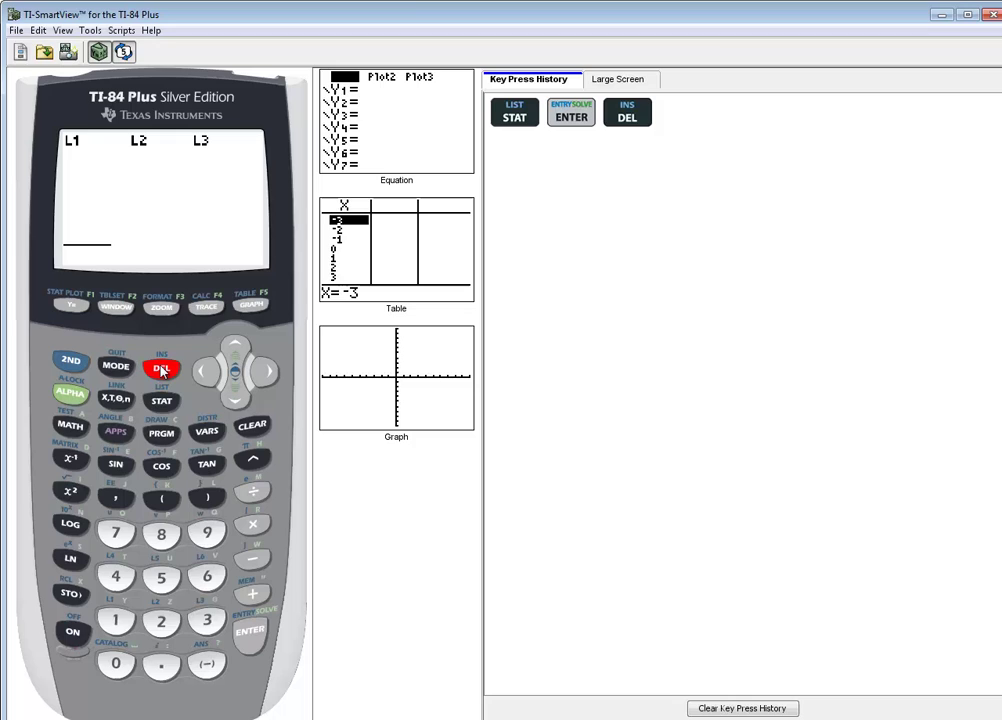
{"action": "left_click", "coordinate": [161, 370]}
{"action": "left_click", "coordinate": [161, 370]}
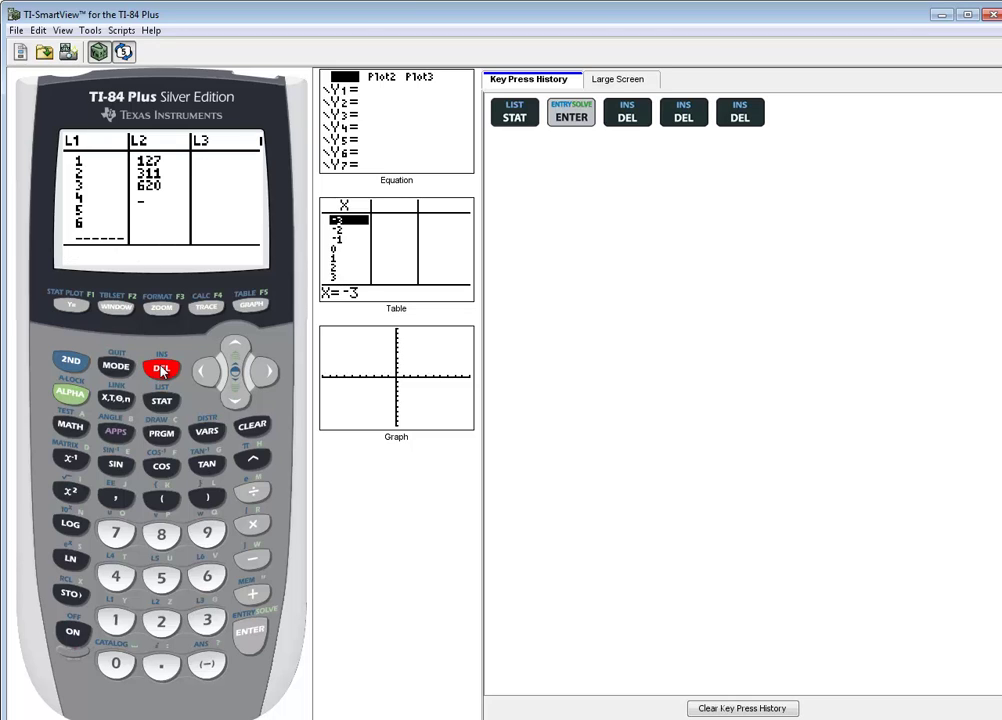
{"action": "left_click", "coordinate": [161, 370]}
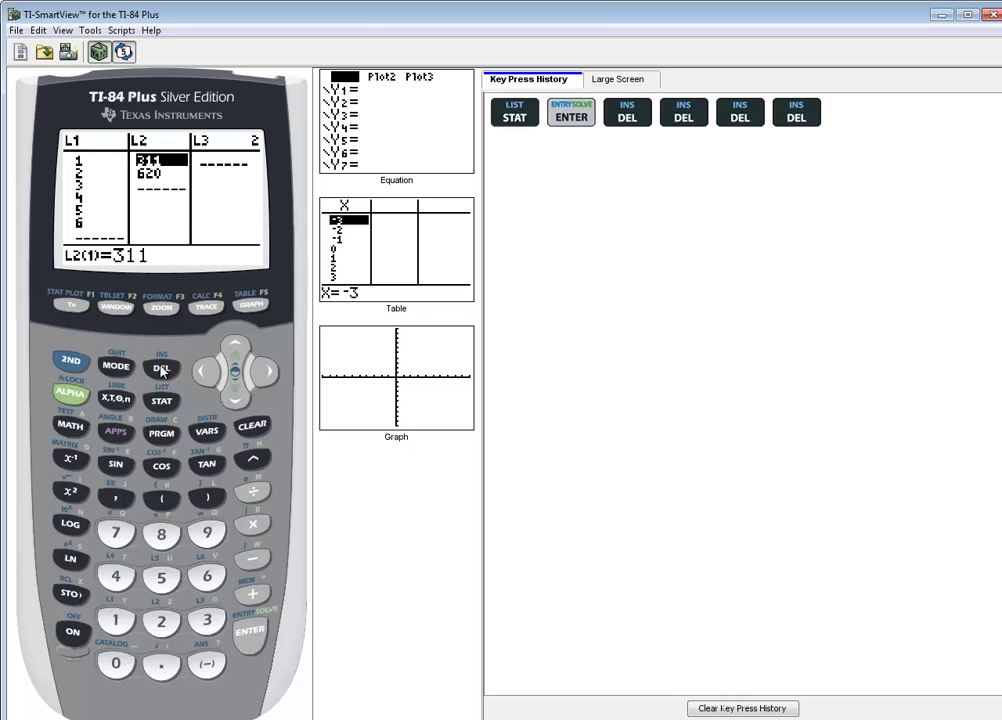
{"action": "left_click", "coordinate": [161, 370]}
{"action": "left_click", "coordinate": [161, 370]}
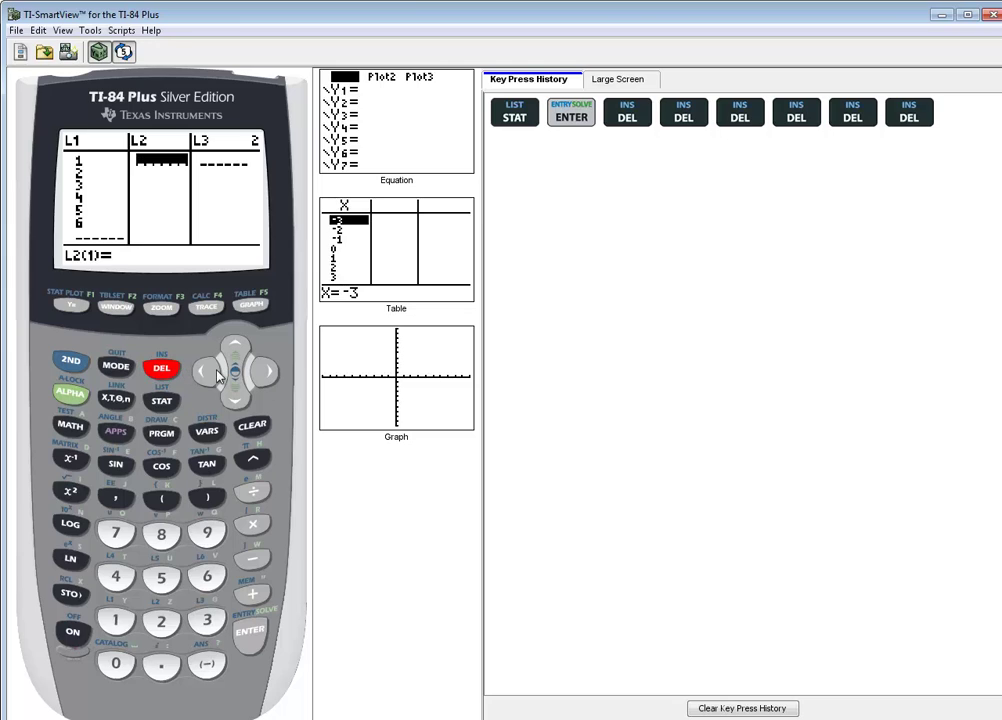
- Delete all old entries from L1, leaving both lists empty
{"action": "left_click", "coordinate": [205, 374]}
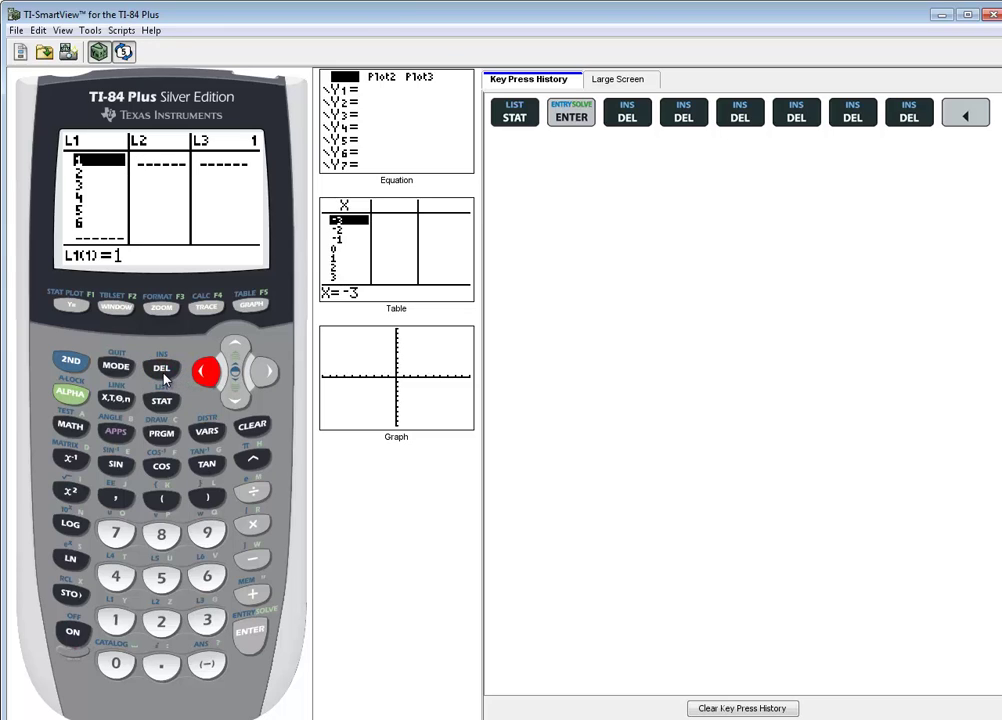
{"action": "left_click", "coordinate": [161, 370]}
{"action": "left_click", "coordinate": [161, 370]}
{"action": "left_click", "coordinate": [162, 370]}
{"action": "left_click", "coordinate": [162, 370]}
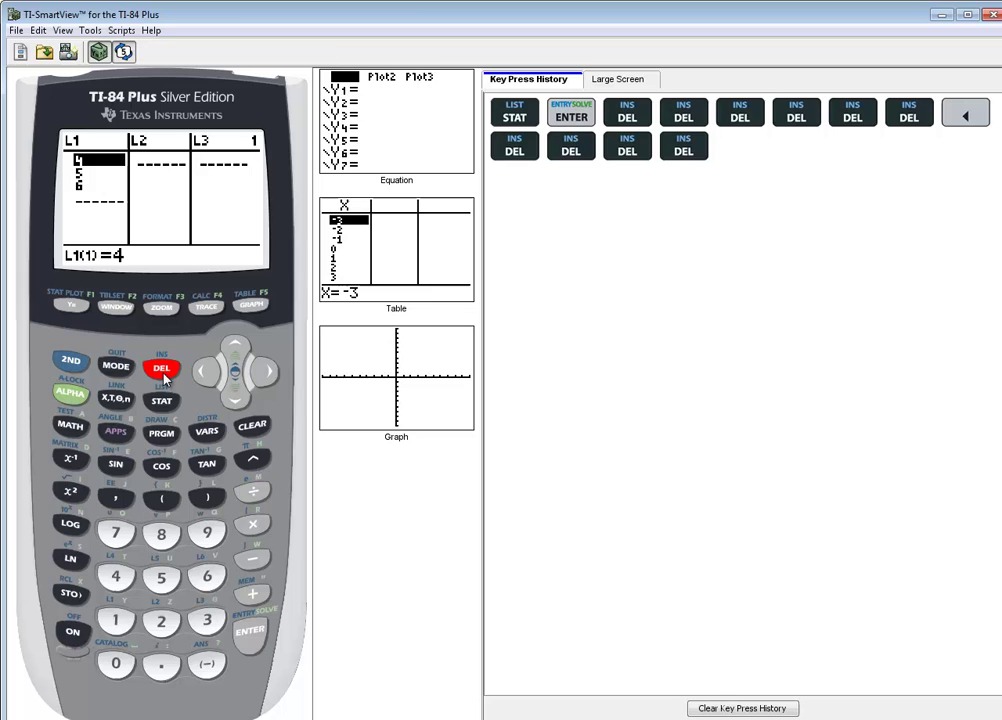
{"action": "left_click", "coordinate": [162, 370]}
{"action": "left_click", "coordinate": [162, 370]}
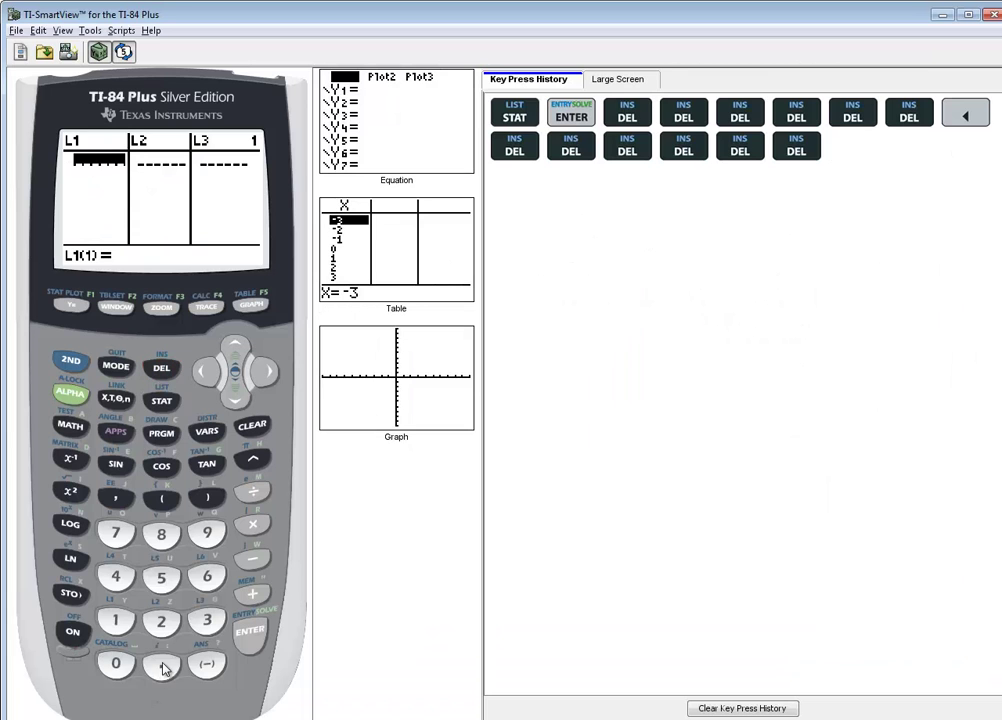
- Enter the first two red reaction times, 0.425 and 0.511, into L1
{"action": "left_click", "coordinate": [163, 666]}
{"action": "left_click", "coordinate": [115, 576]}
{"action": "left_click", "coordinate": [161, 620]}
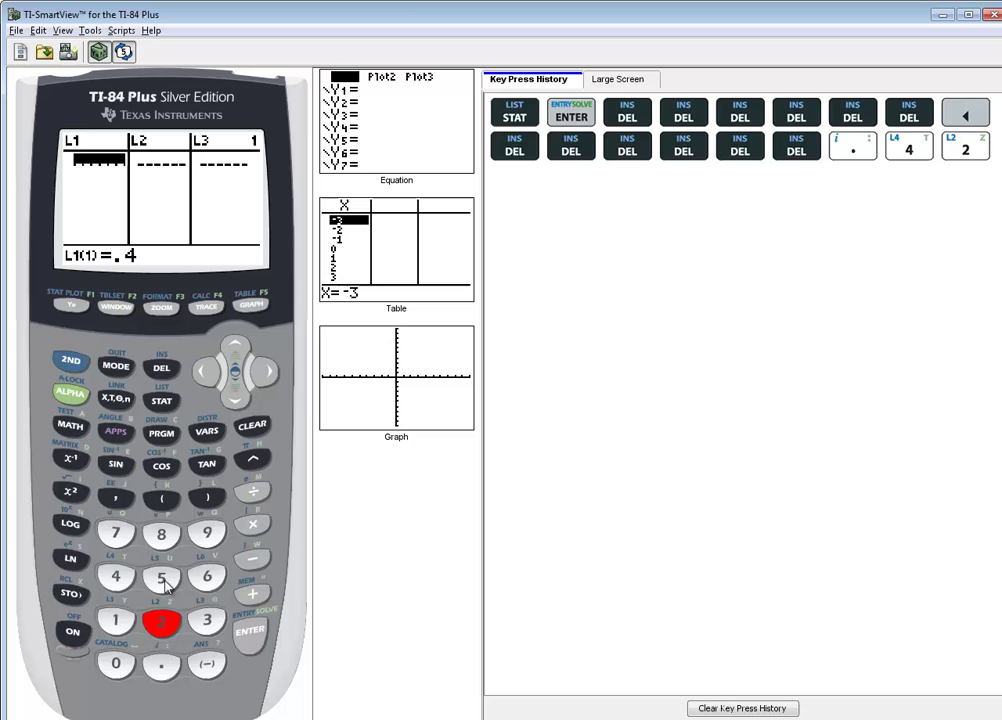
{"action": "left_click", "coordinate": [165, 585]}
{"action": "left_click", "coordinate": [250, 633]}
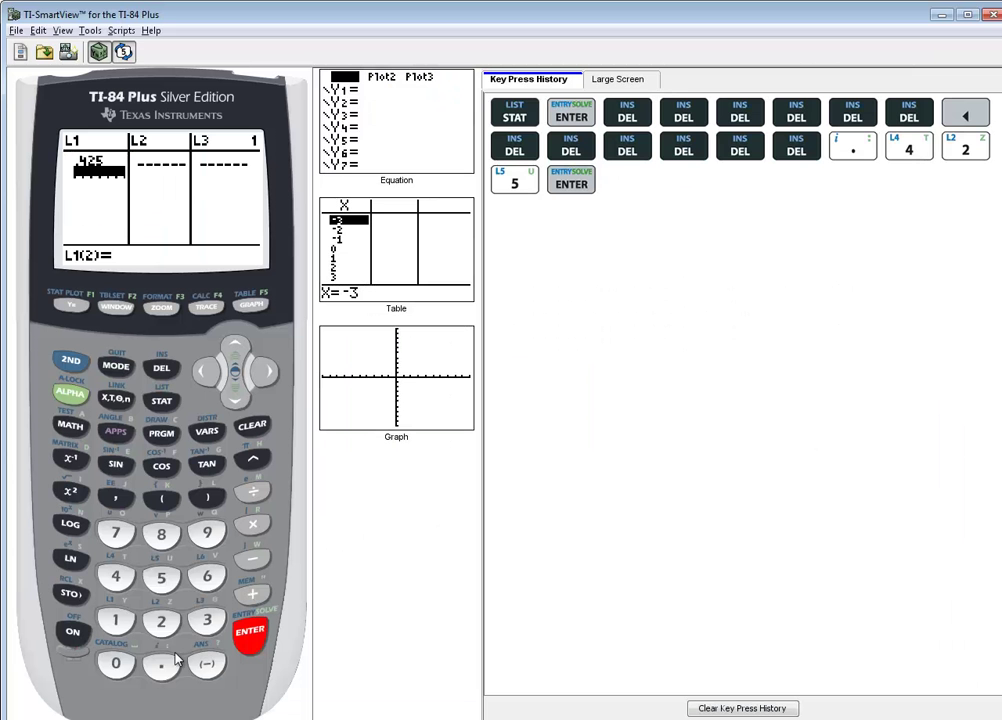
{"action": "left_click", "coordinate": [161, 664]}
{"action": "left_click", "coordinate": [161, 578]}
{"action": "left_click", "coordinate": [115, 620]}
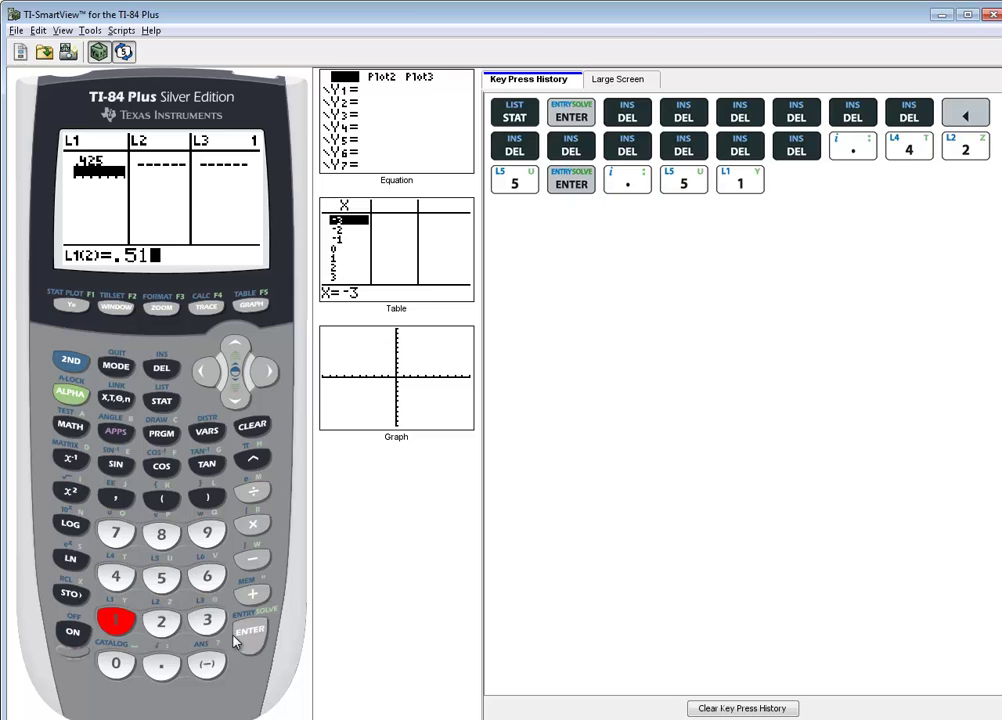
{"action": "left_click", "coordinate": [115, 620]}
{"action": "left_click", "coordinate": [250, 632]}
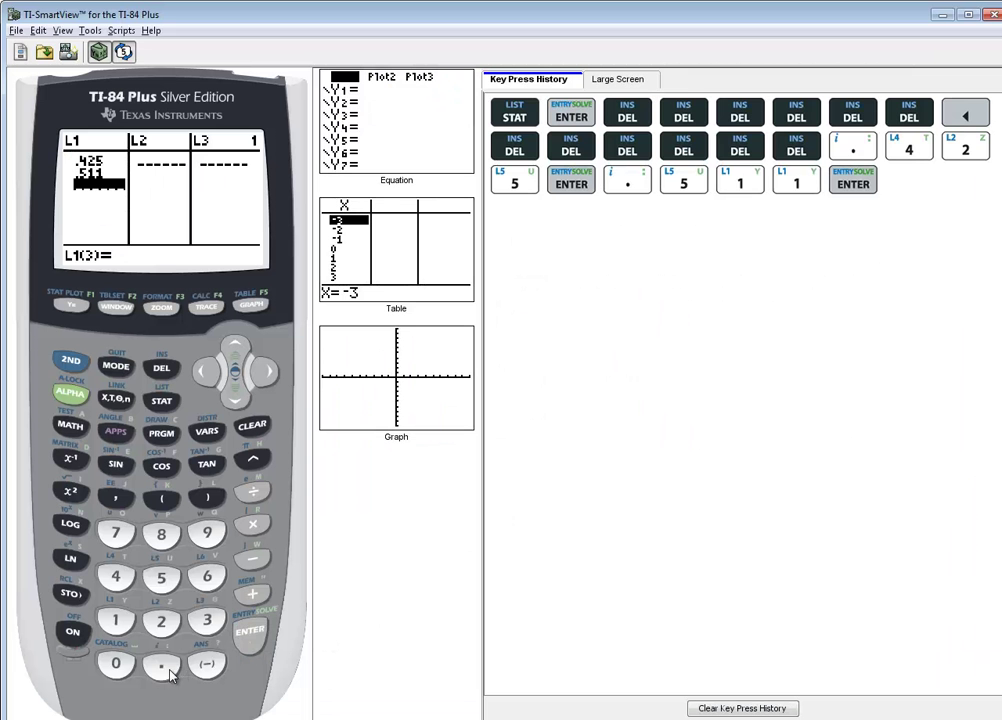
- Add 0.712 and 0.651 as the third and fourth L1 values
{"action": "type", "text": "."}
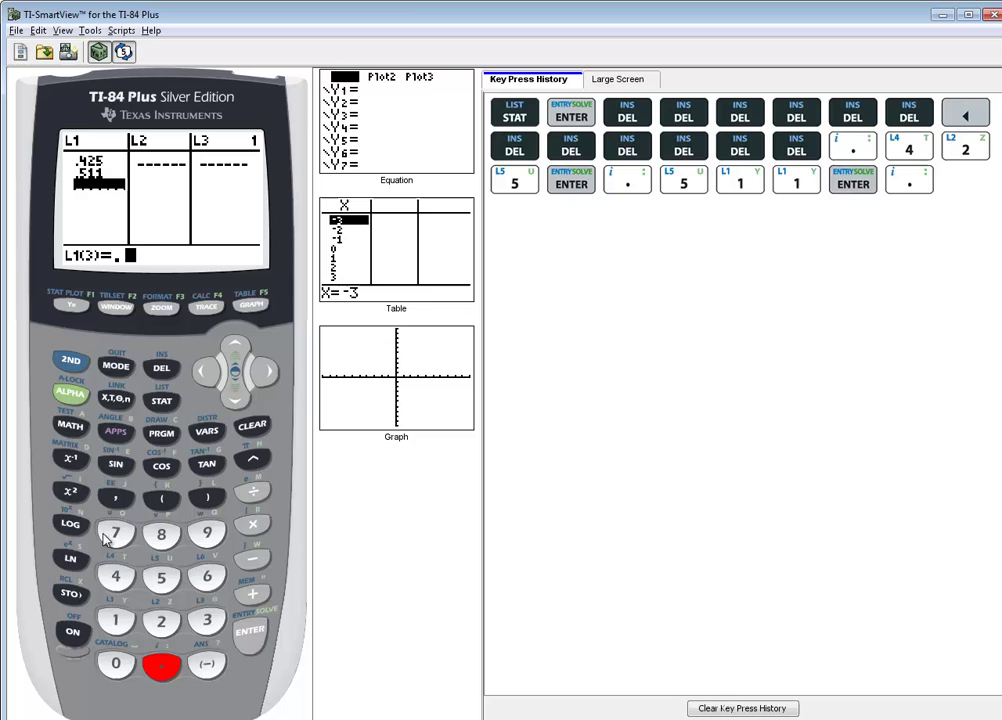
{"action": "left_click", "coordinate": [115, 533]}
{"action": "left_click", "coordinate": [115, 620]}
{"action": "left_click", "coordinate": [161, 621]}
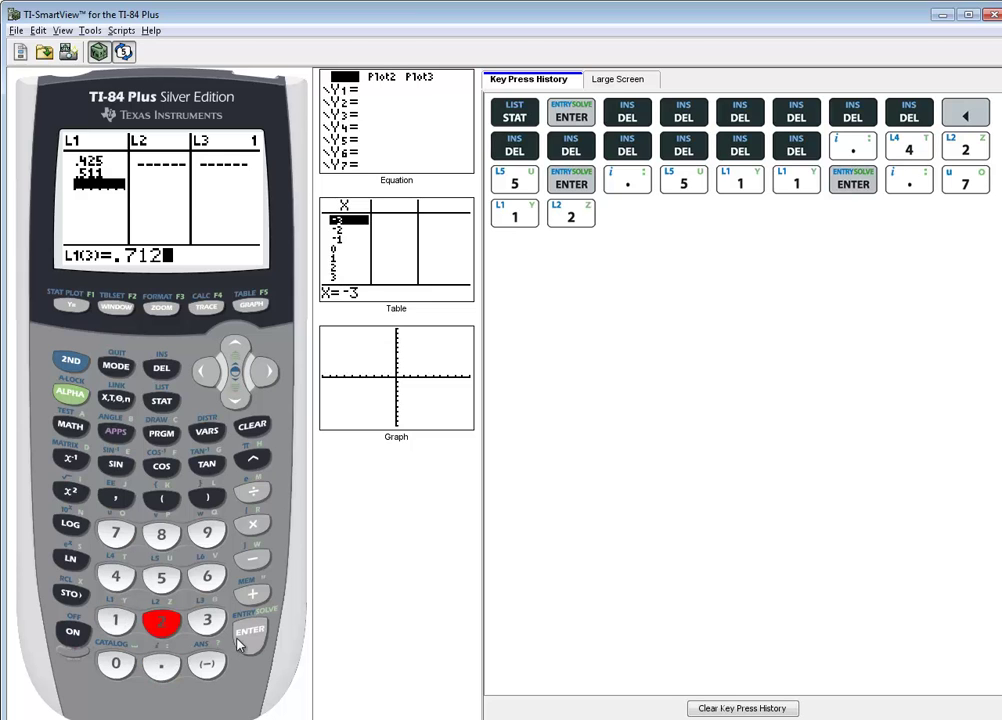
{"action": "left_click", "coordinate": [245, 635]}
{"action": "key", "text": "alt+Tab"}
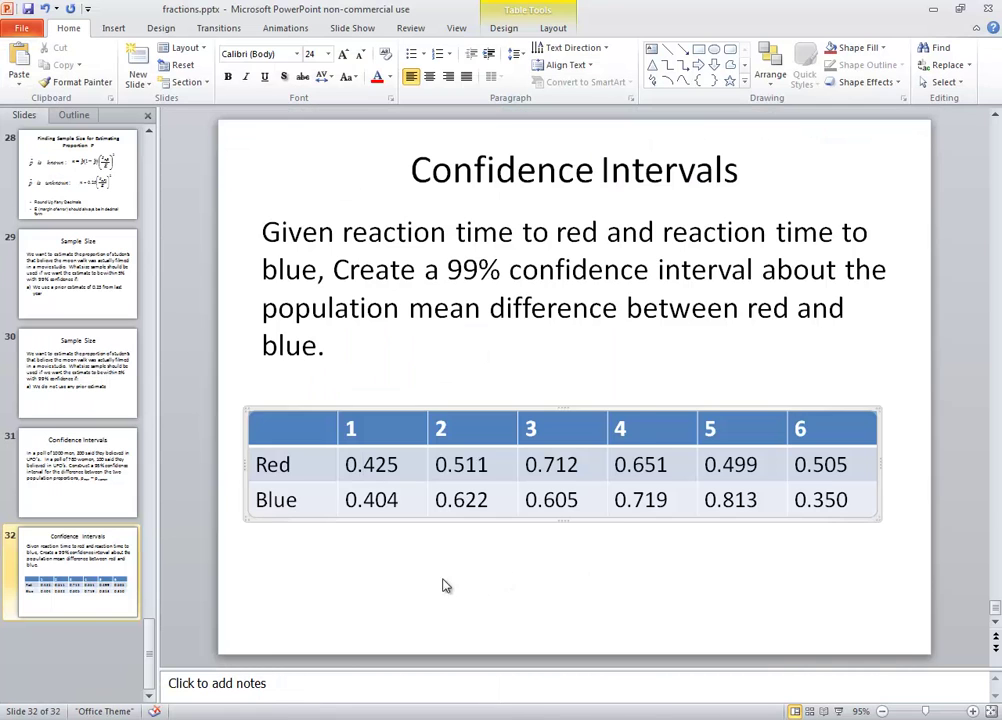
{"action": "key", "text": "alt+Tab"}
{"action": "left_click", "coordinate": [161, 664]}
{"action": "left_click", "coordinate": [207, 577]}
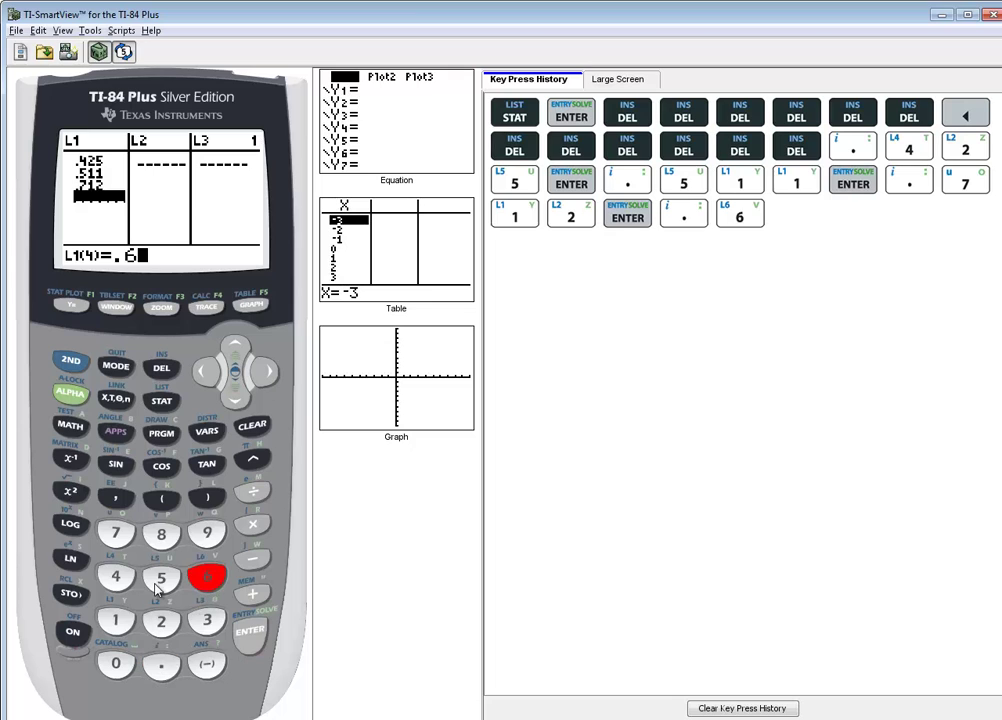
{"action": "left_click", "coordinate": [160, 577]}
{"action": "left_click", "coordinate": [115, 620]}
{"action": "left_click", "coordinate": [249, 632]}
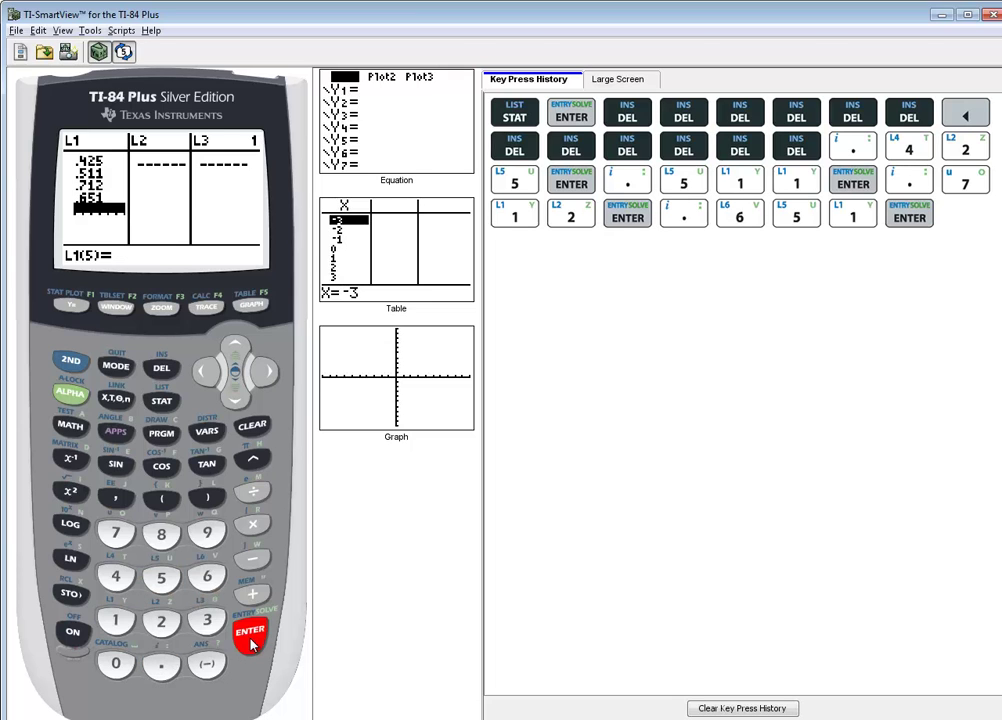
- Add .499 and .505 as the last two red times in L1
{"action": "key", "text": "alt+Tab"}
{"action": "key", "text": "alt+Tab"}
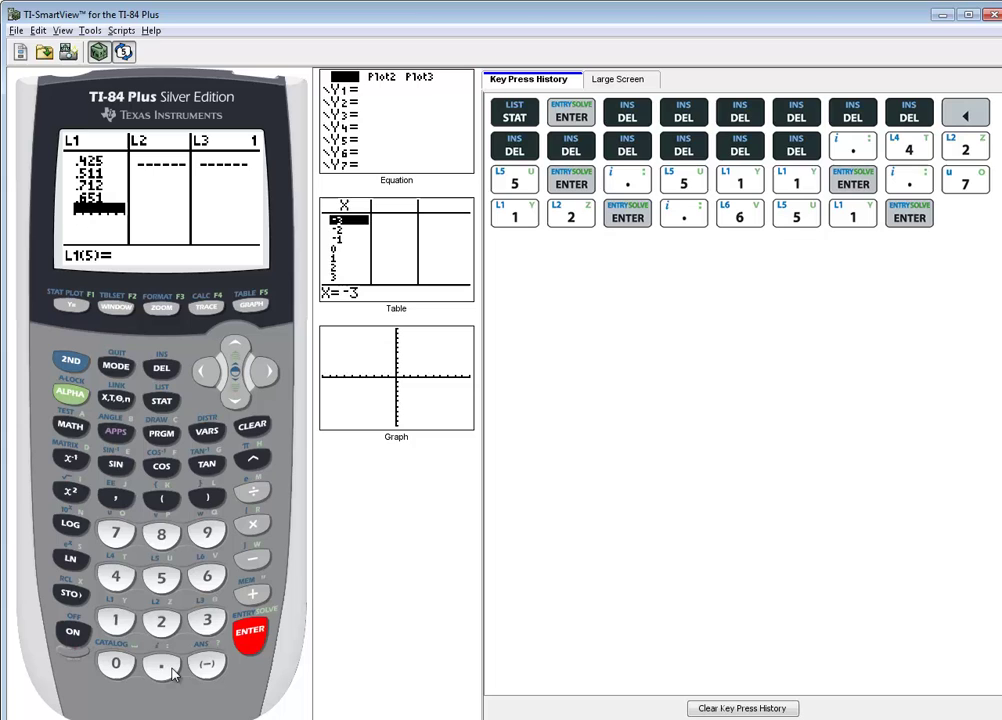
{"action": "type", "text": "."}
{"action": "left_click", "coordinate": [124, 577]}
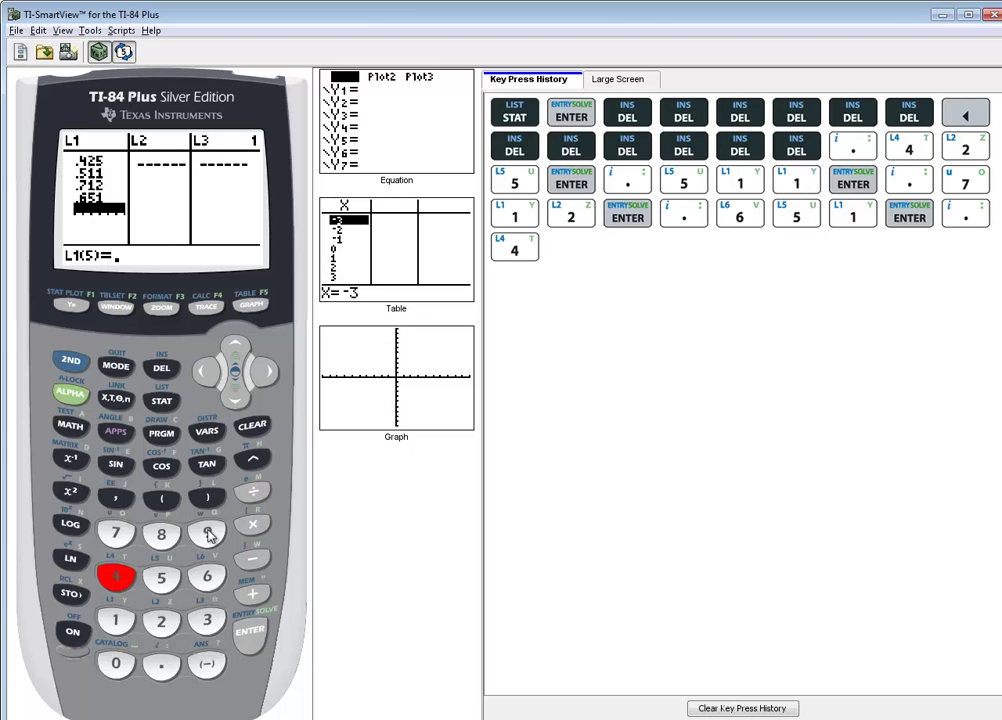
{"action": "left_click", "coordinate": [205, 532]}
{"action": "left_click", "coordinate": [205, 532]}
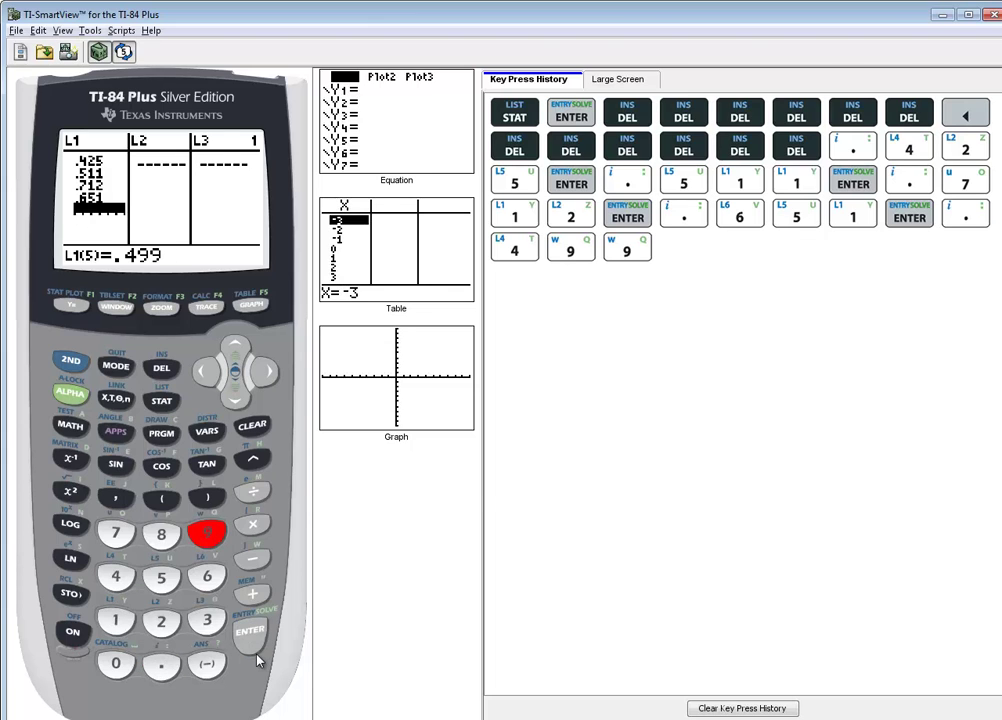
{"action": "key", "text": "alt+Tab"}
{"action": "key", "text": "alt+Tab"}
{"action": "left_click", "coordinate": [253, 643]}
{"action": "key", "text": "alt+Tab"}
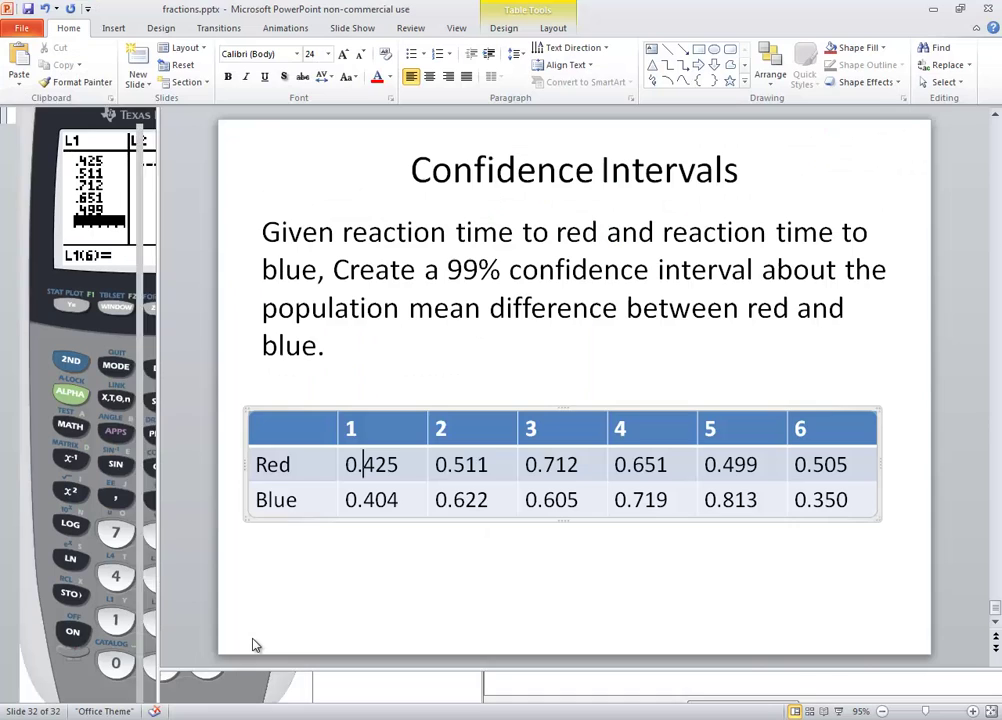
{"action": "key", "text": "alt+Tab"}
{"action": "left_click", "coordinate": [161, 665]}
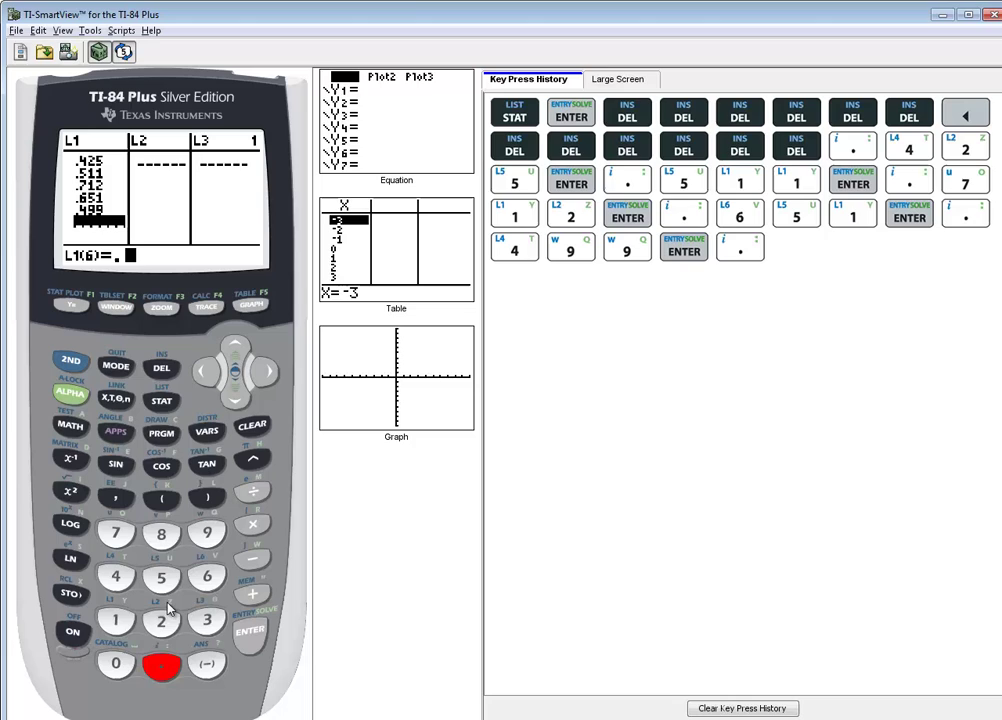
{"action": "left_click", "coordinate": [161, 578]}
{"action": "left_click", "coordinate": [116, 664]}
{"action": "left_click", "coordinate": [161, 578]}
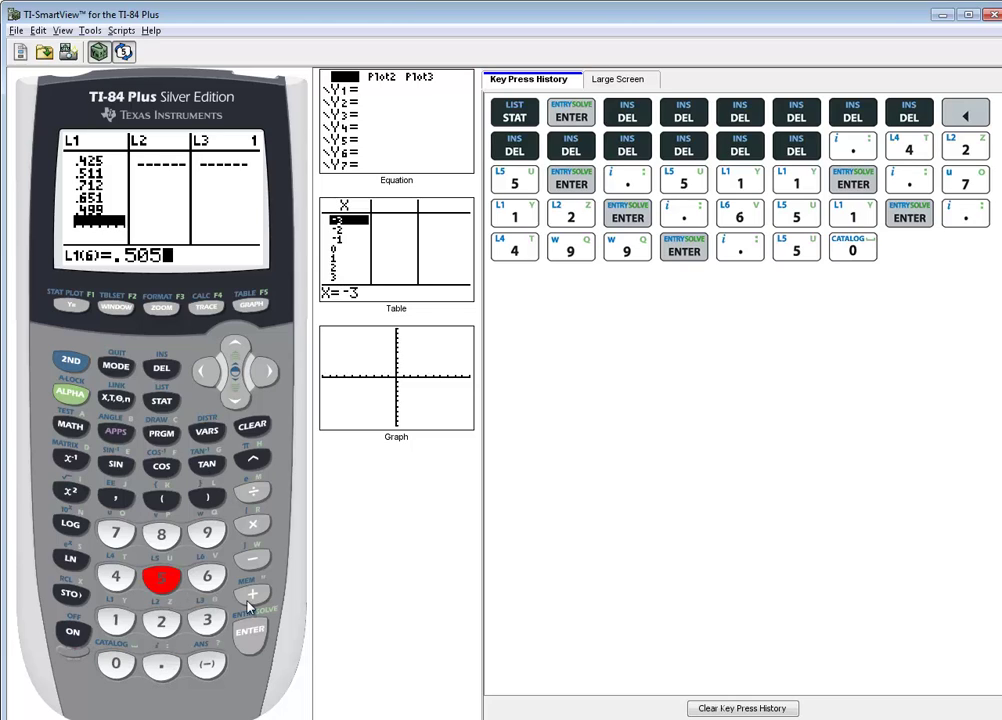
{"action": "left_click", "coordinate": [251, 631]}
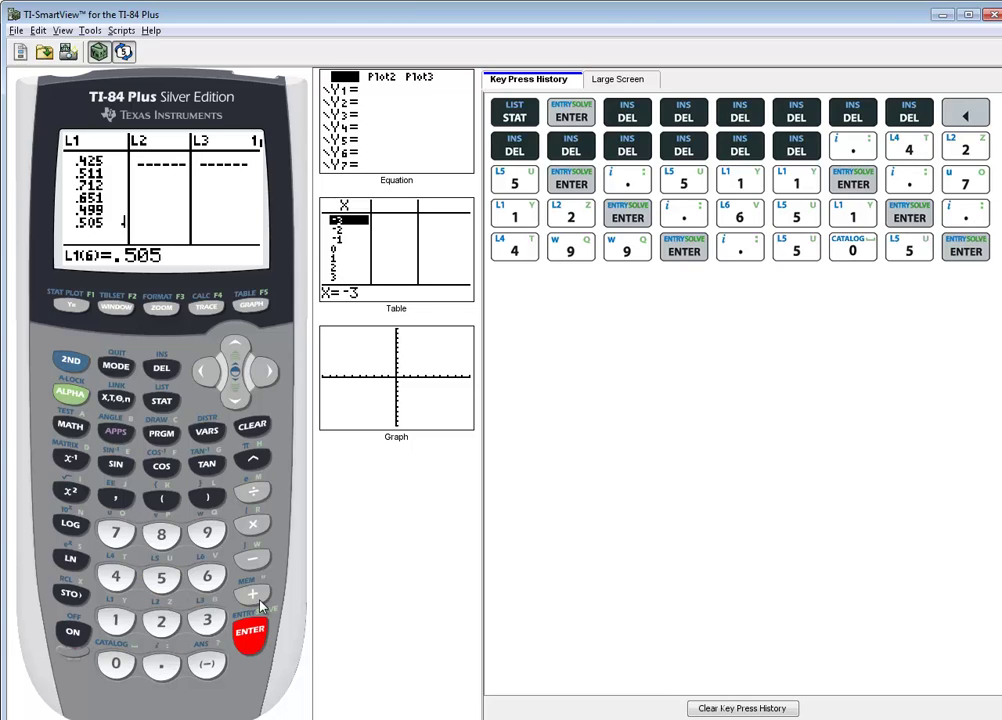
- Enter the first two blue reaction times, .404 and .622, into L2
{"action": "left_click", "coordinate": [267, 374]}
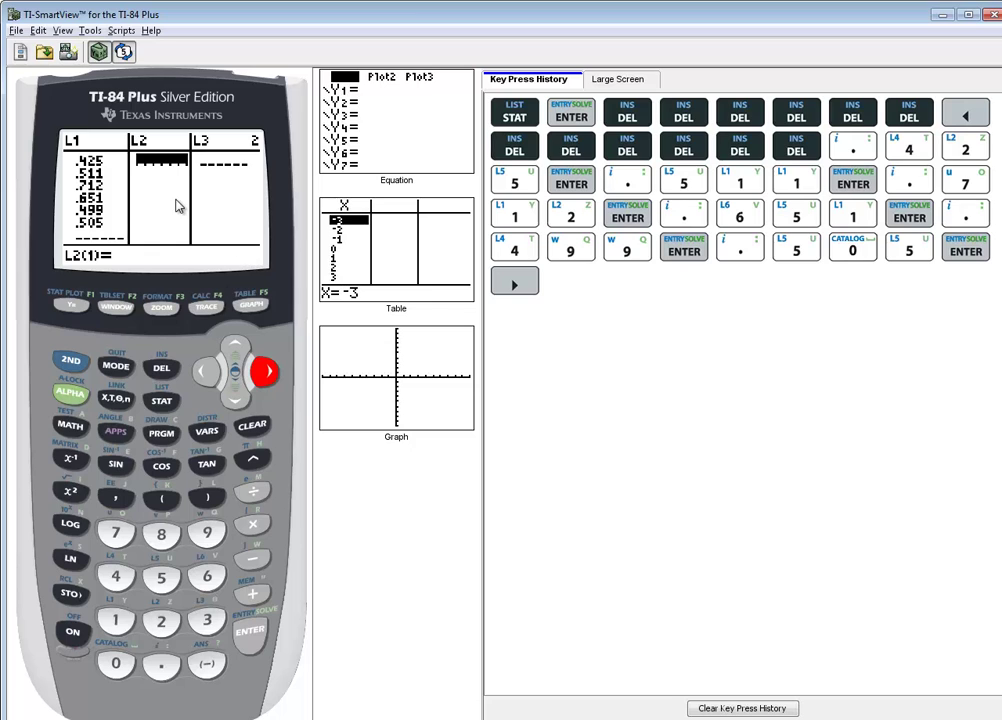
{"action": "key", "text": "alt+Tab"}
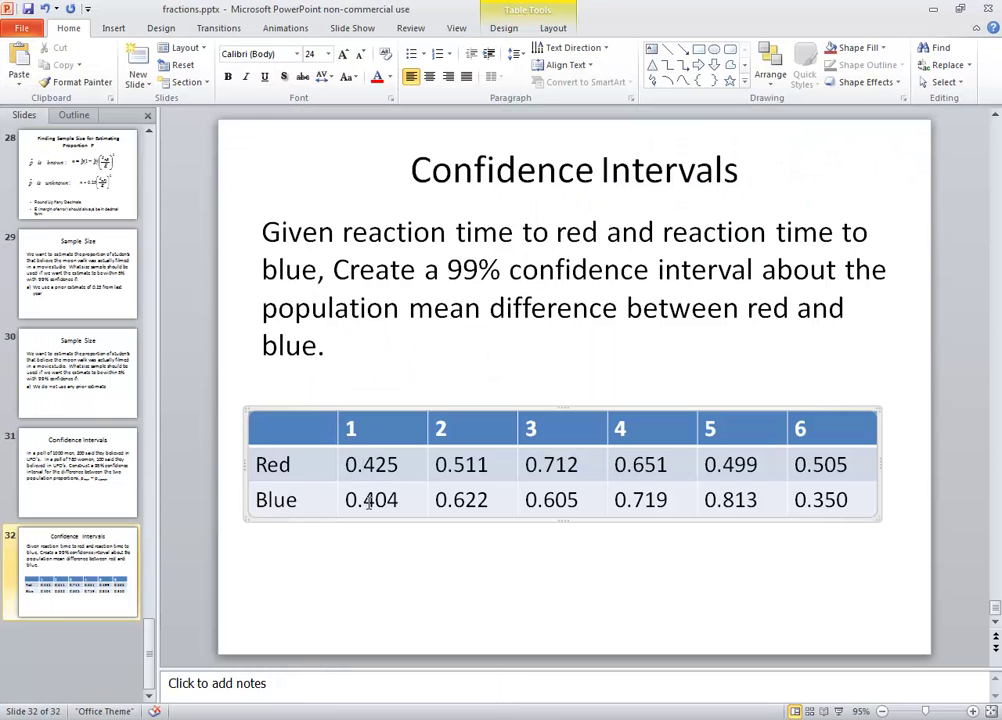
{"action": "key", "text": "alt+Tab"}
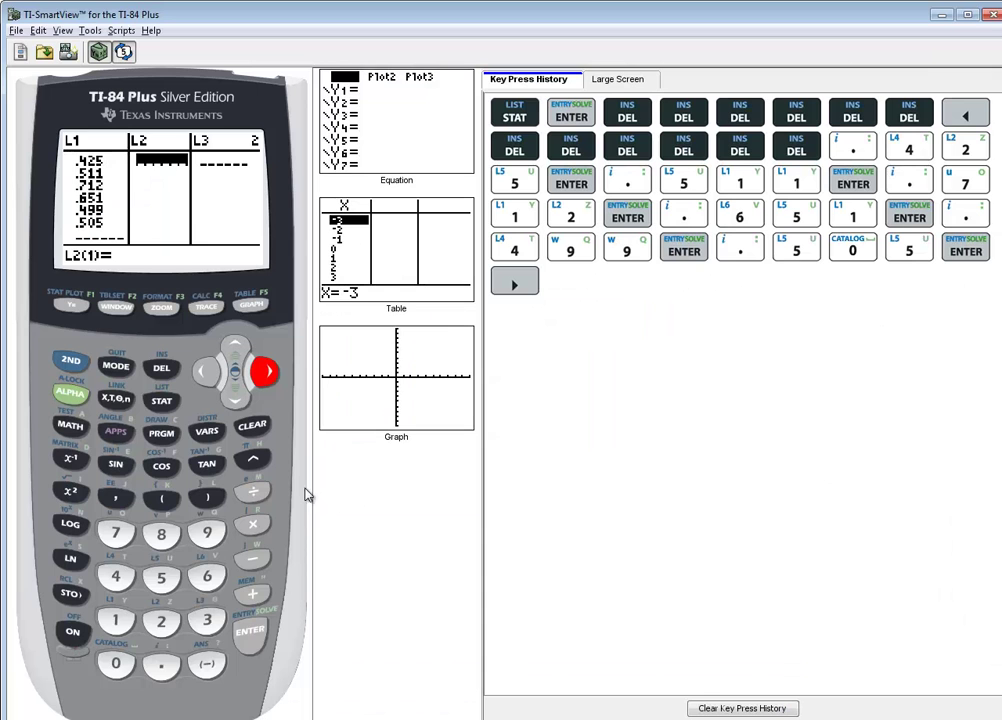
{"action": "left_click", "coordinate": [158, 662]}
{"action": "left_click", "coordinate": [116, 577]}
{"action": "left_click", "coordinate": [116, 663]}
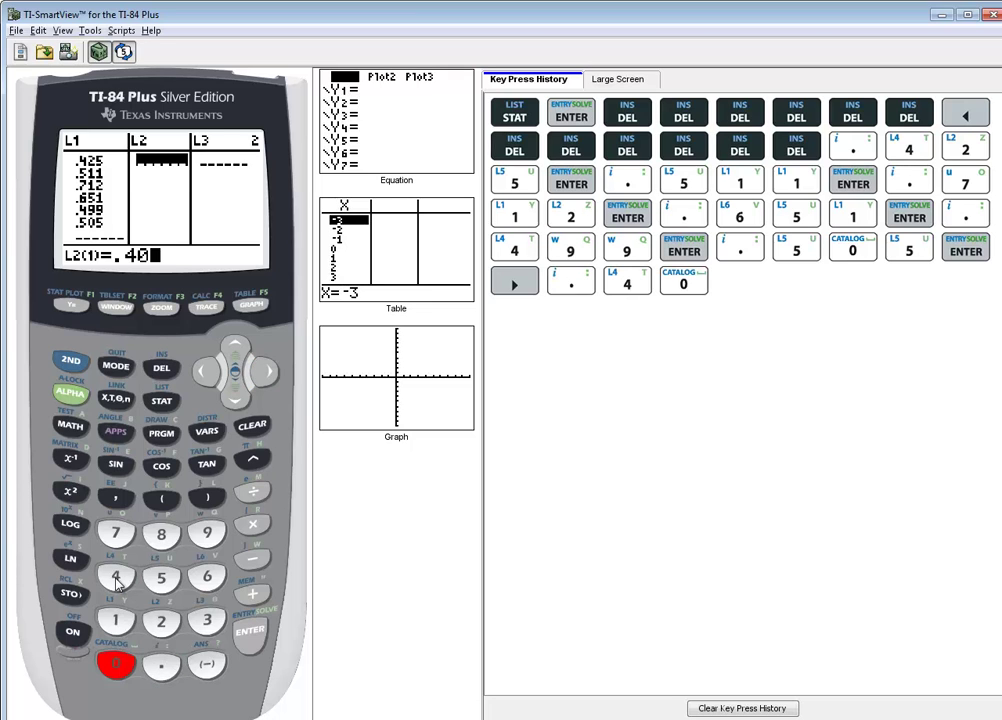
{"action": "left_click", "coordinate": [116, 577]}
{"action": "left_click", "coordinate": [258, 647]}
{"action": "key", "text": "alt+Tab"}
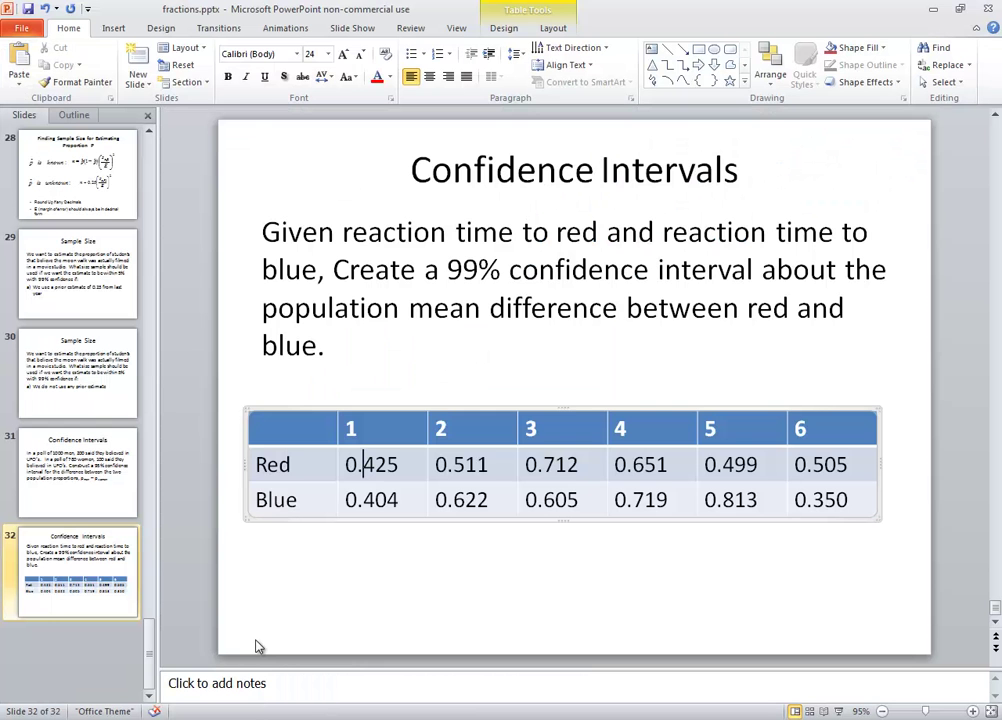
{"action": "key", "text": "alt+Tab"}
{"action": "left_click", "coordinate": [161, 663]}
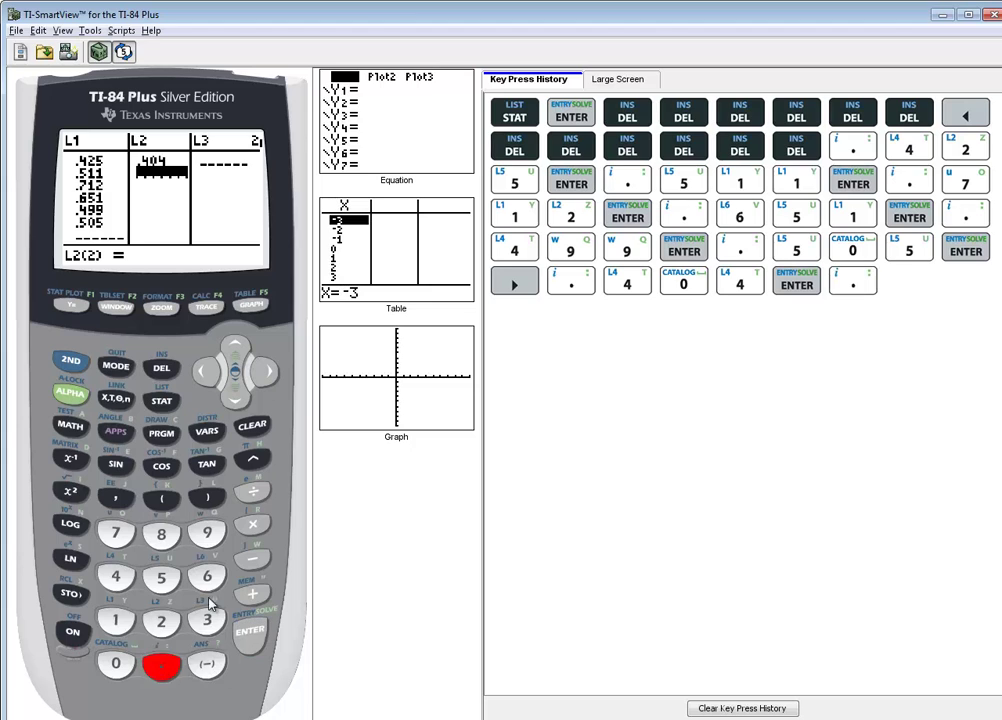
{"action": "left_click", "coordinate": [208, 579]}
{"action": "left_click", "coordinate": [162, 620]}
{"action": "left_click", "coordinate": [162, 620]}
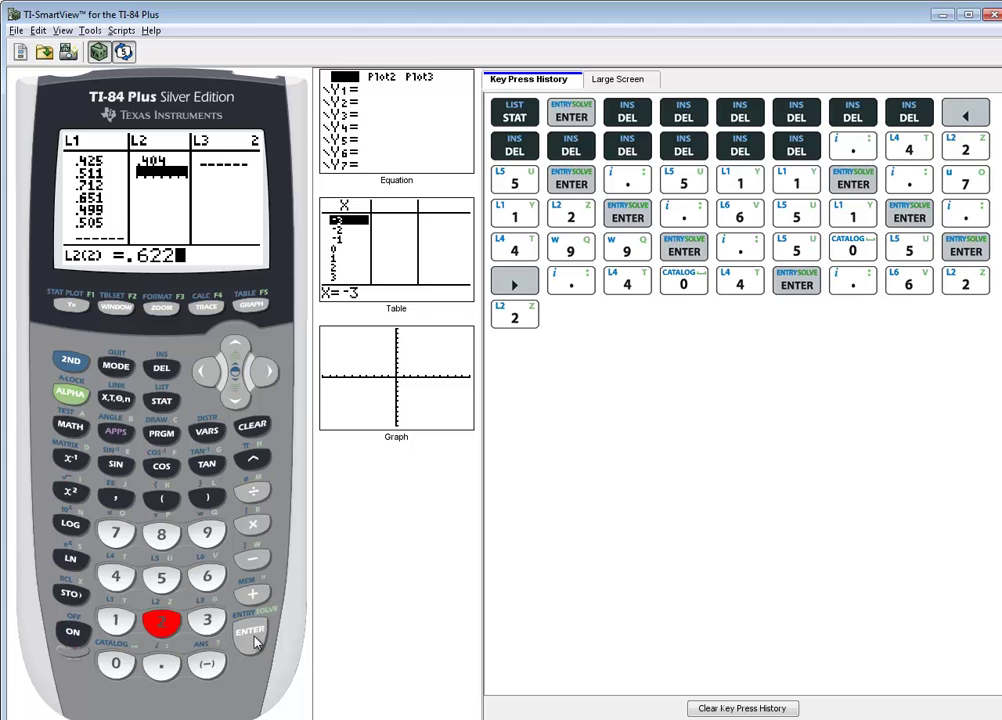
{"action": "left_click", "coordinate": [252, 635]}
- Add .605 and .719 as the third and fourth L2 values
{"action": "key", "text": "alt+Tab"}
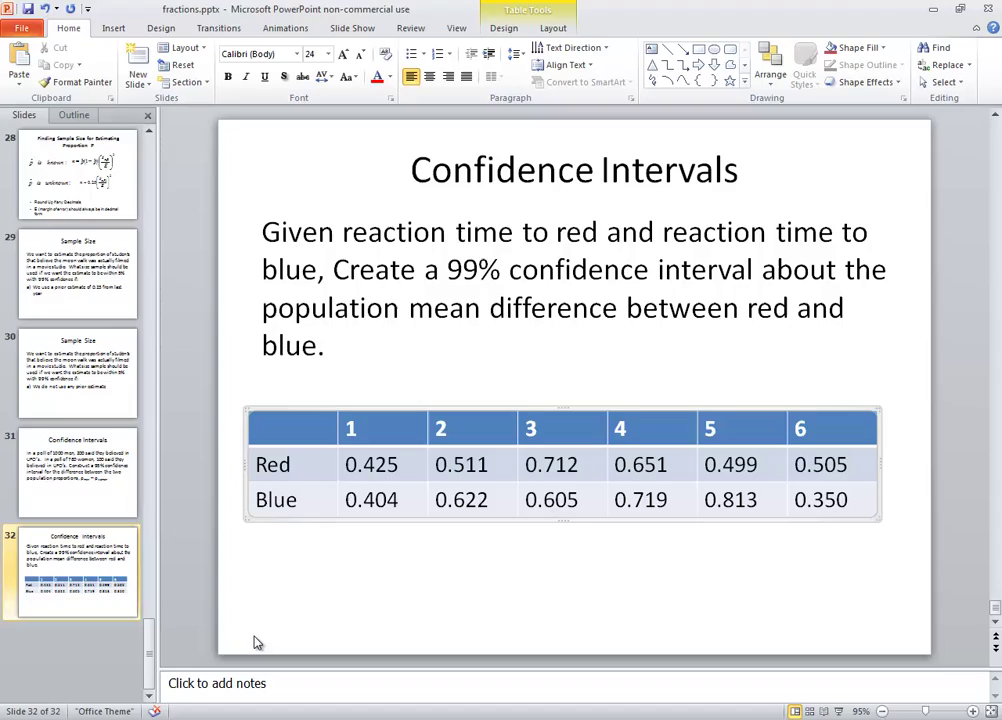
{"action": "key", "text": "alt+Tab"}
{"action": "left_click", "coordinate": [161, 663]}
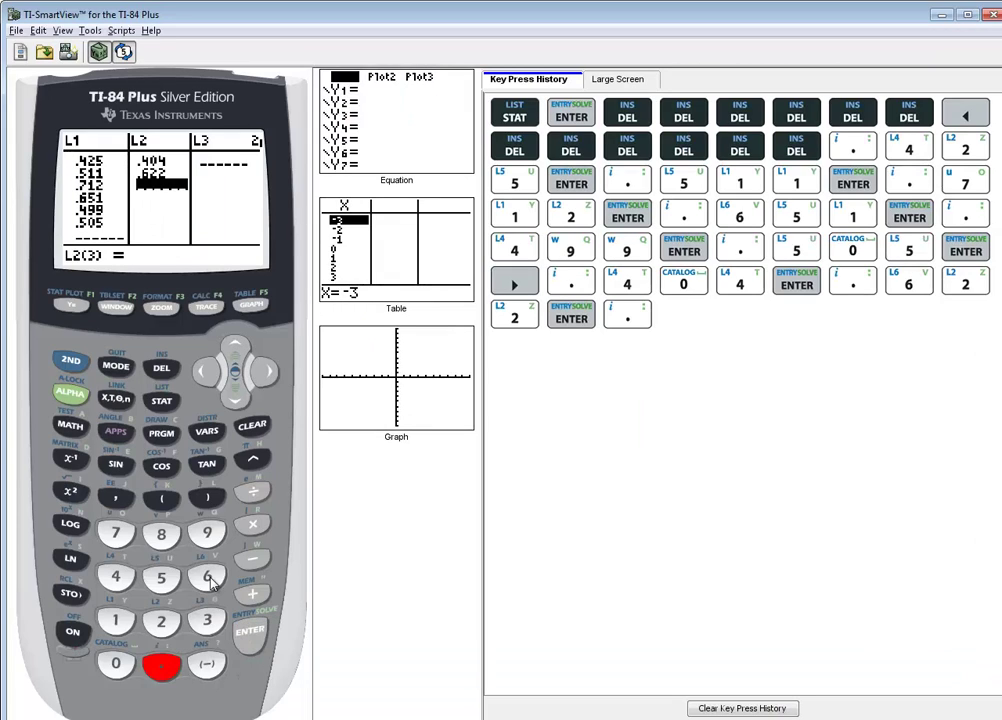
{"action": "left_click", "coordinate": [208, 577]}
{"action": "left_click", "coordinate": [116, 663]}
{"action": "left_click", "coordinate": [161, 577]}
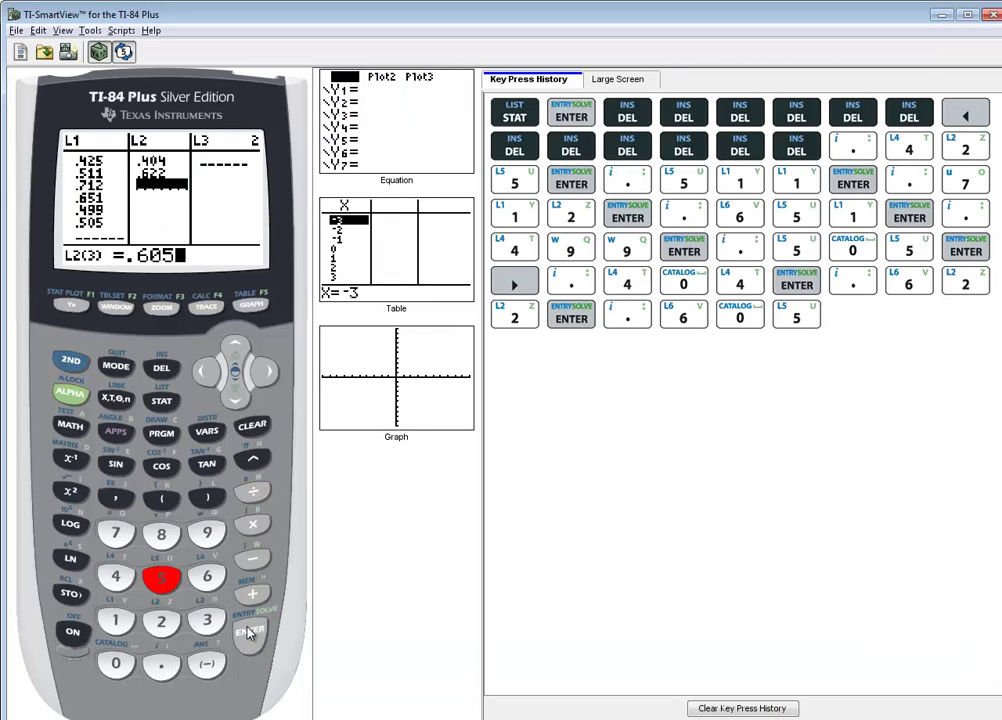
{"action": "left_click", "coordinate": [249, 632]}
{"action": "key", "text": "alt+Tab"}
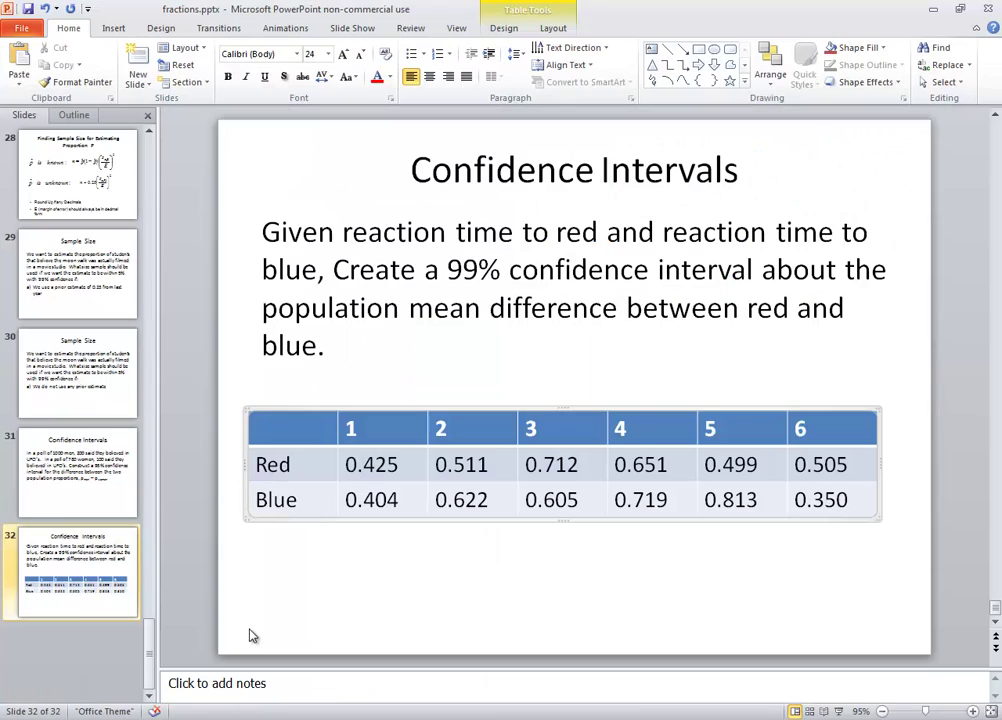
{"action": "key", "text": "alt+Tab"}
{"action": "left_click", "coordinate": [161, 663]}
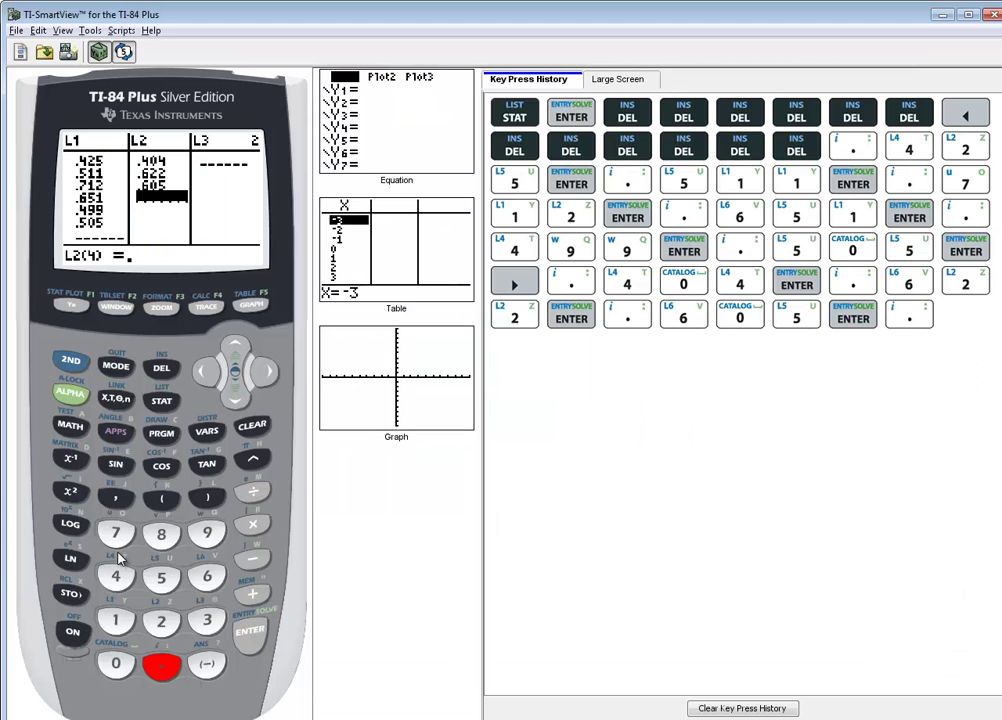
{"action": "left_click", "coordinate": [115, 533]}
{"action": "left_click", "coordinate": [115, 620]}
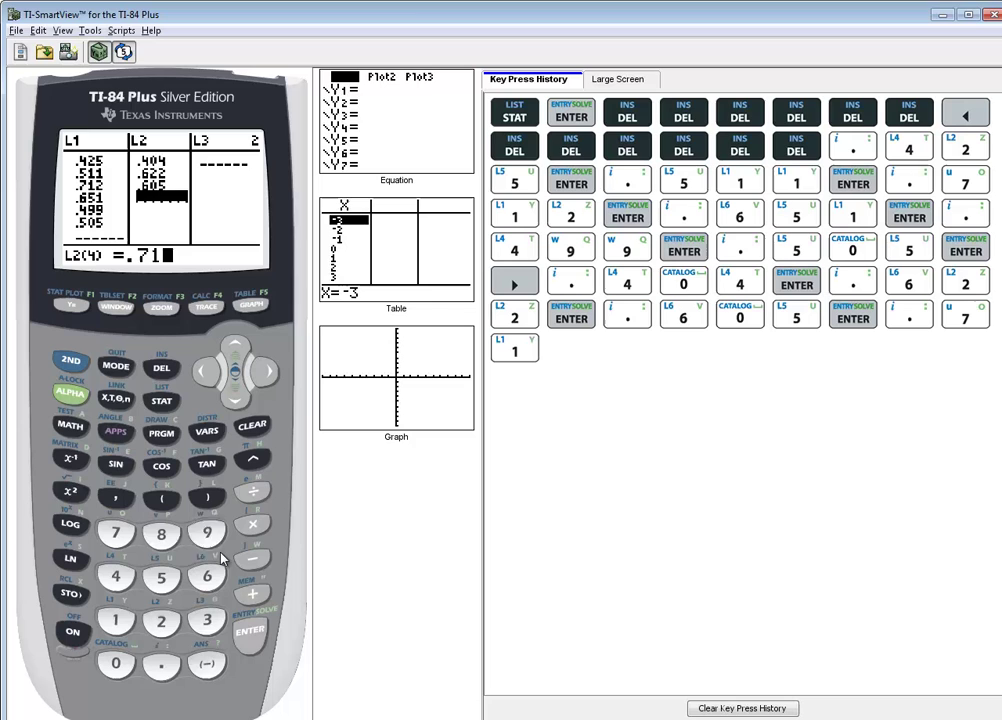
{"action": "left_click", "coordinate": [206, 533]}
{"action": "left_click", "coordinate": [249, 632]}
- Add .813 and .350 as the last two blue times in L2
{"action": "key", "text": "alt+Tab"}
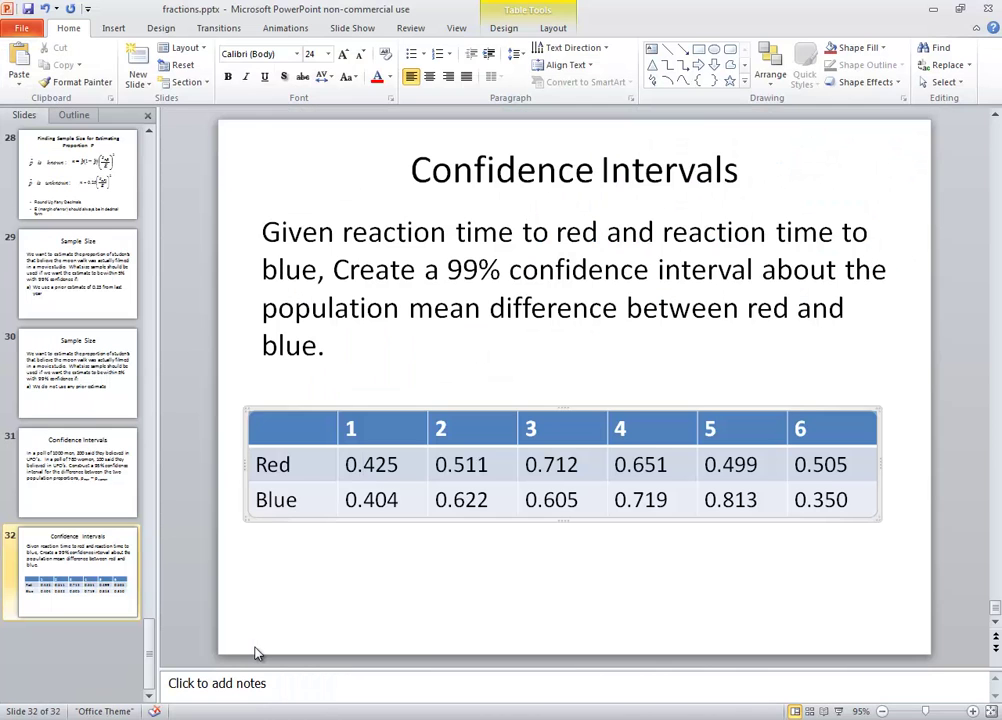
{"action": "key", "text": "alt+Tab"}
{"action": "left_click", "coordinate": [161, 663]}
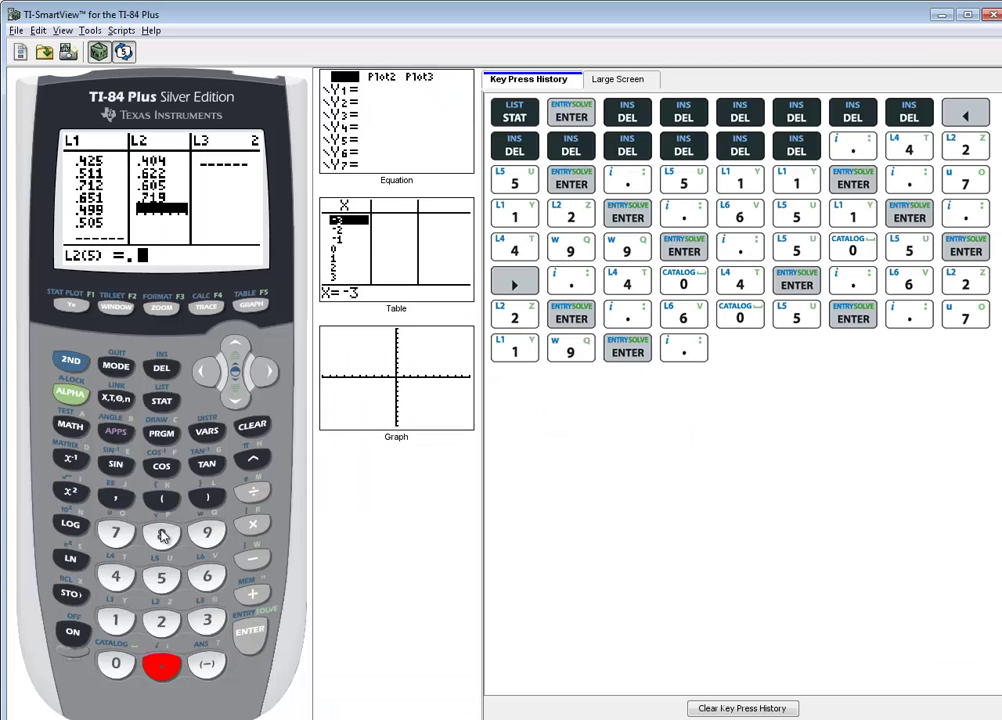
{"action": "left_click", "coordinate": [161, 533]}
{"action": "left_click", "coordinate": [115, 620]}
{"action": "left_click", "coordinate": [206, 620]}
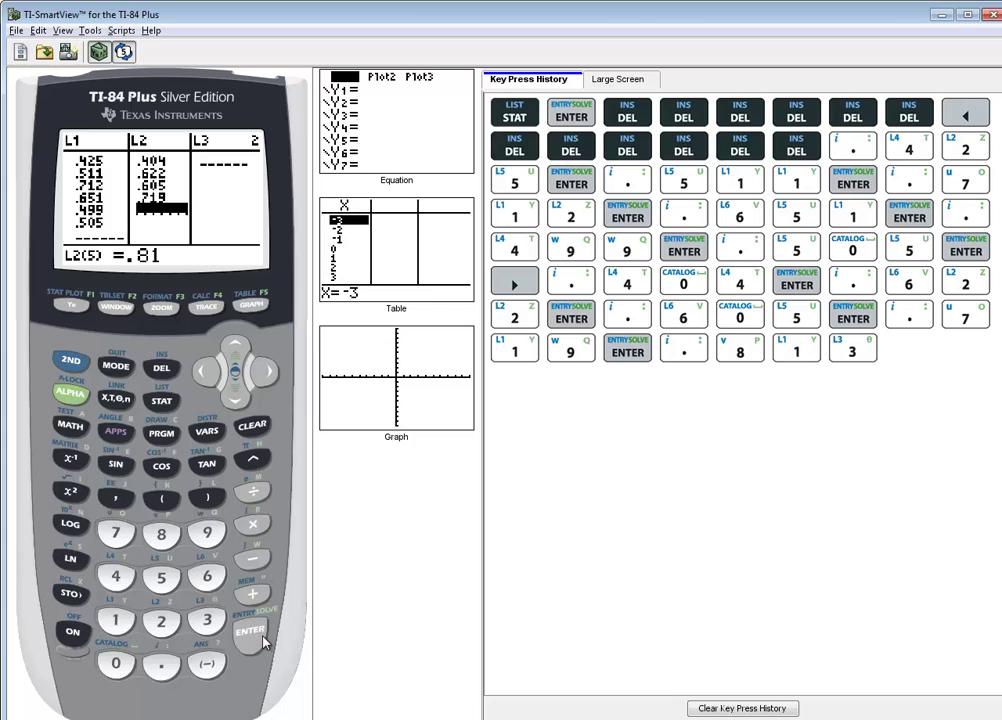
{"action": "left_click", "coordinate": [259, 636]}
{"action": "key", "text": "alt+Tab"}
{"action": "key", "text": "alt+Tab"}
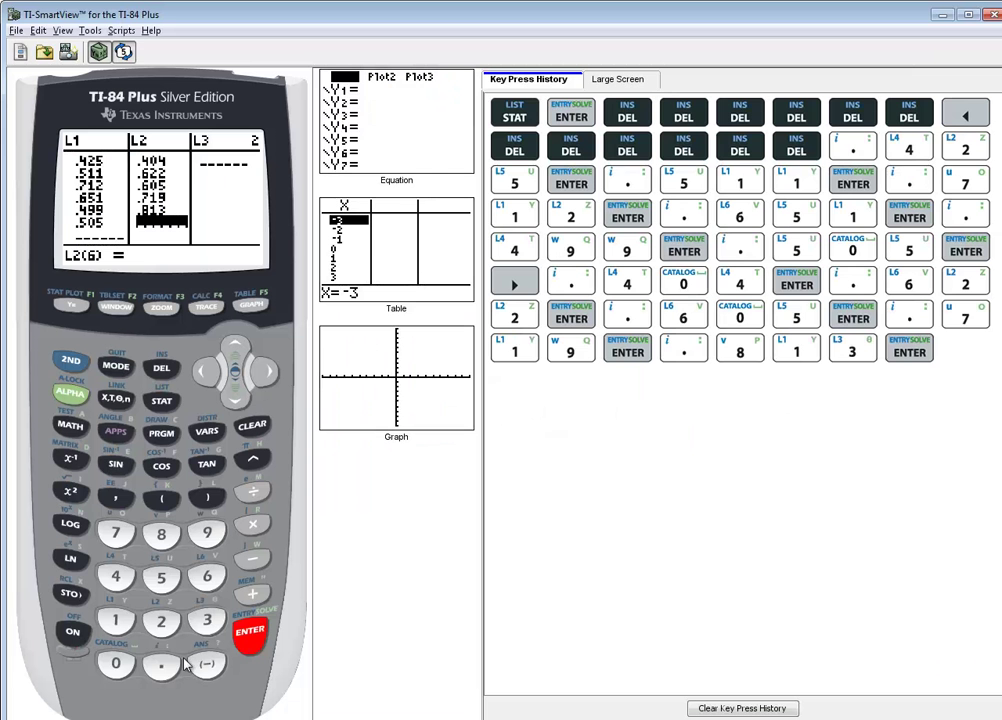
{"action": "left_click", "coordinate": [161, 663]}
{"action": "left_click", "coordinate": [206, 620]}
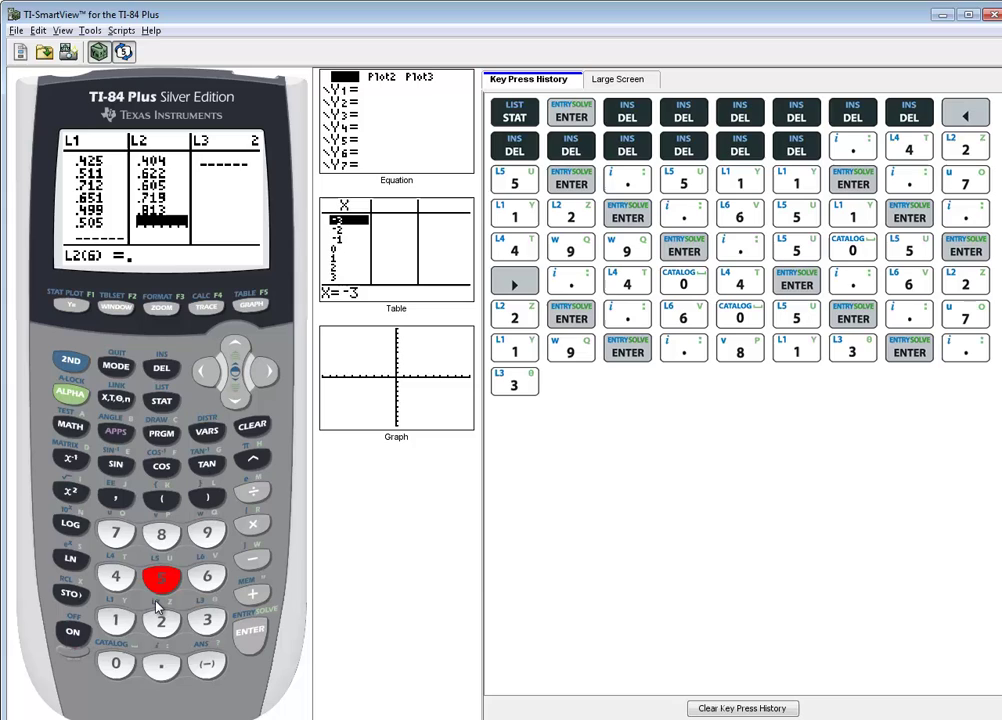
{"action": "left_click", "coordinate": [161, 577]}
{"action": "left_click", "coordinate": [115, 663]}
{"action": "left_click", "coordinate": [247, 636]}
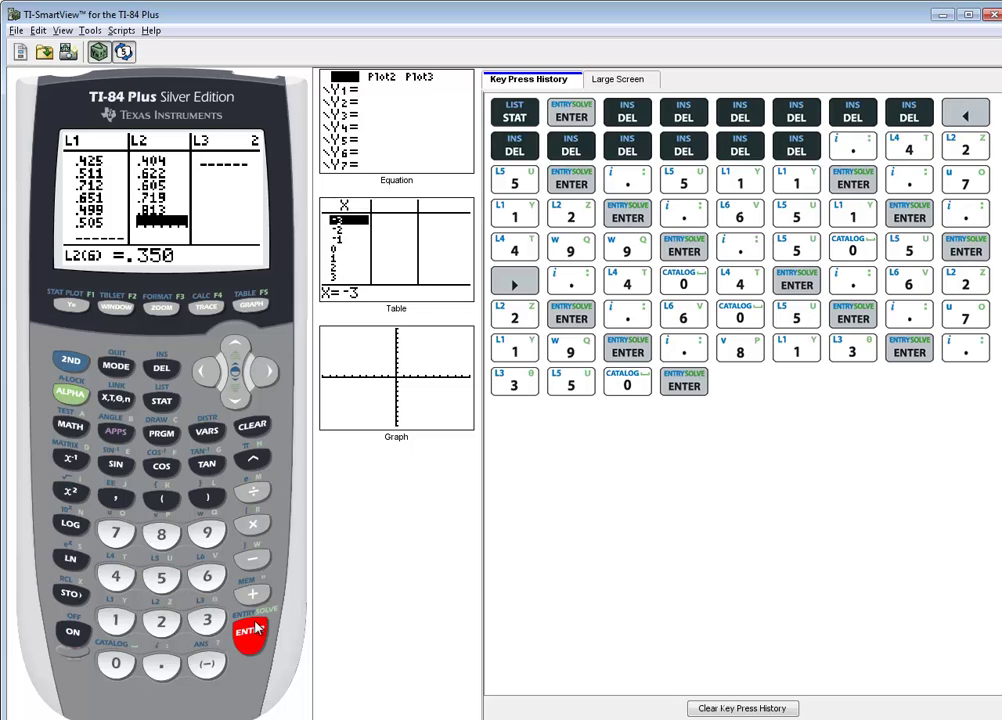
- Define L3 as L1 − L2, giving .021, −.111, .107, −.068, −.314, .155
{"action": "left_click", "coordinate": [268, 372]}
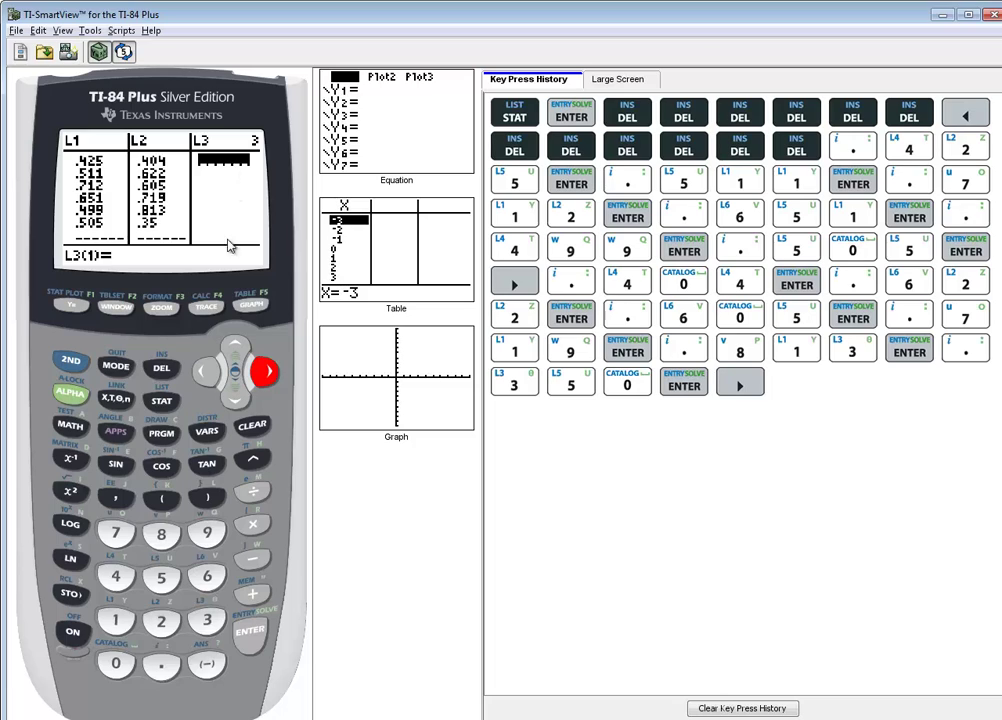
{"action": "left_click", "coordinate": [234, 350]}
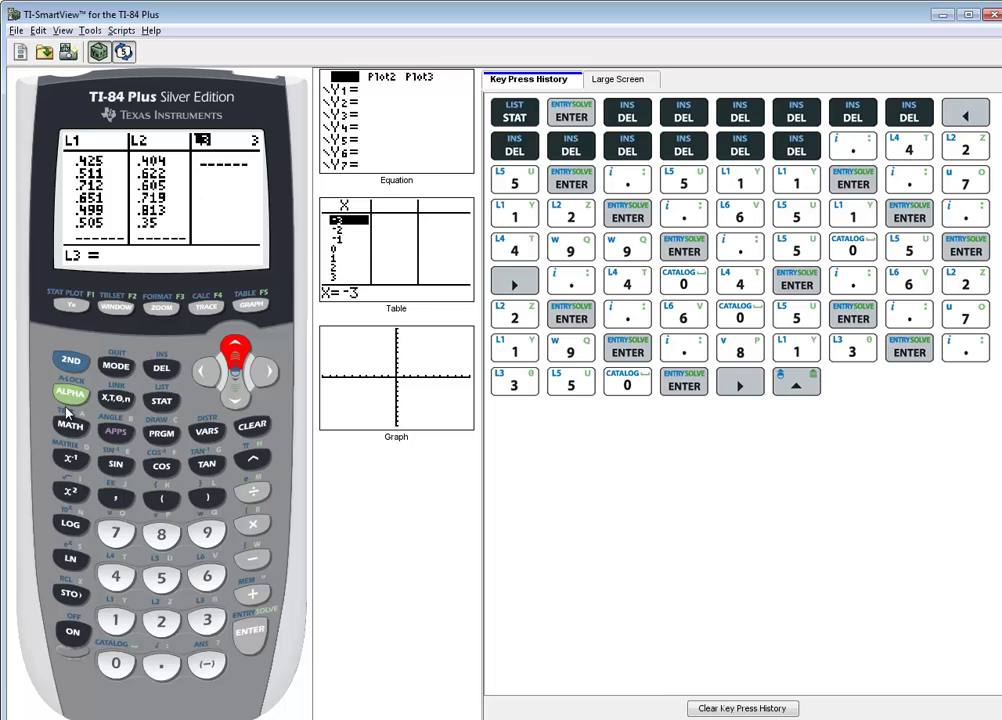
{"action": "left_click", "coordinate": [71, 362]}
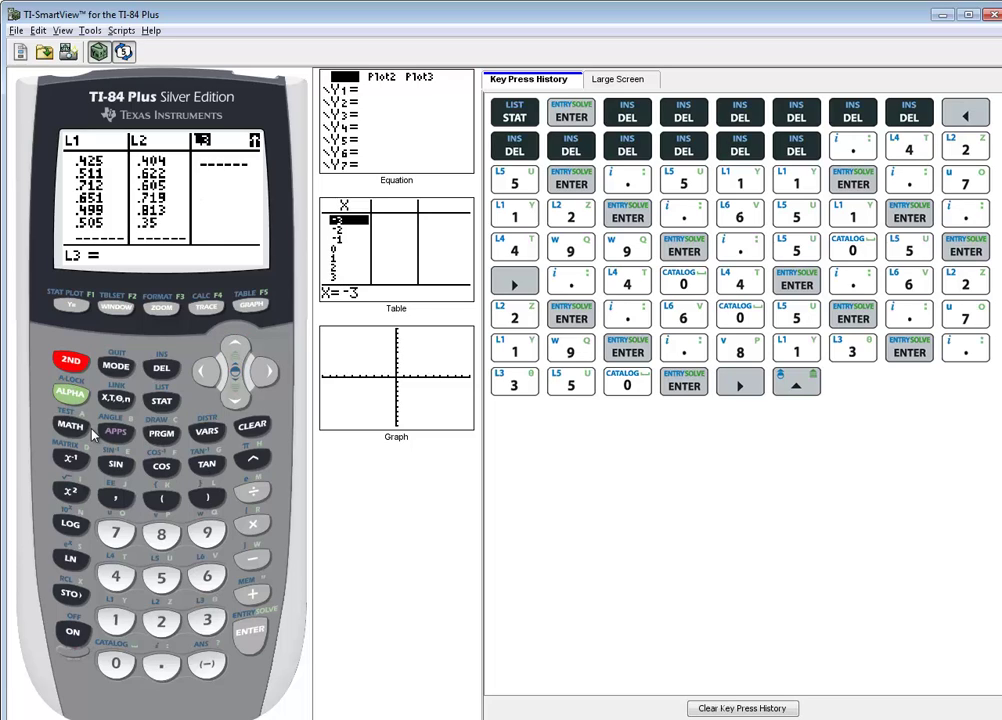
{"action": "left_click", "coordinate": [115, 620]}
{"action": "left_click", "coordinate": [252, 558]}
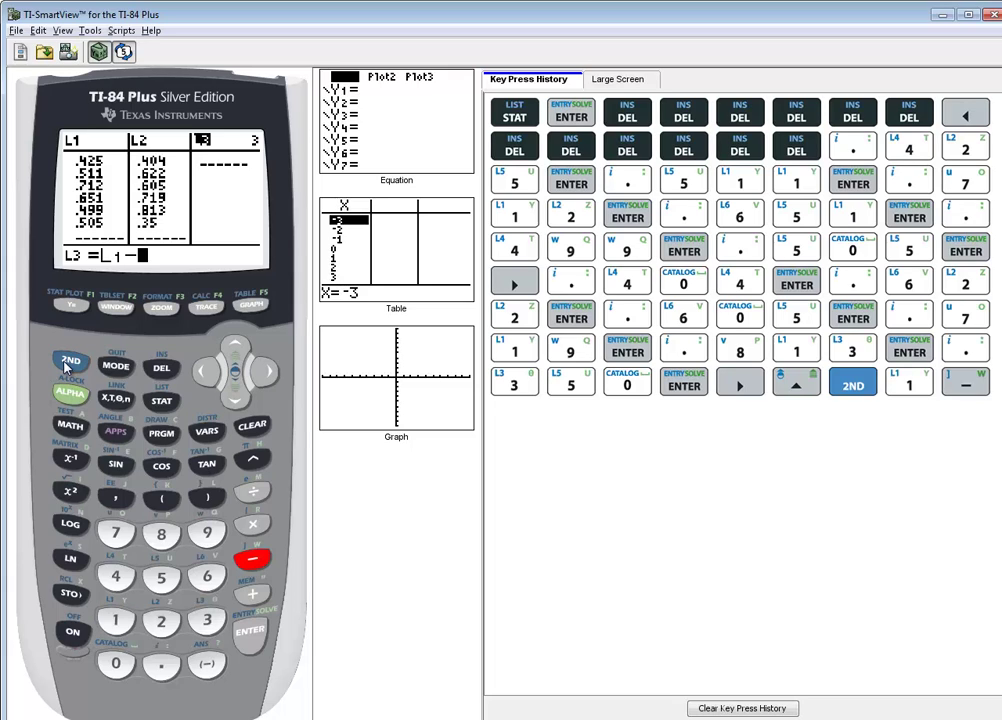
{"action": "left_click", "coordinate": [71, 362]}
{"action": "left_click", "coordinate": [161, 621]}
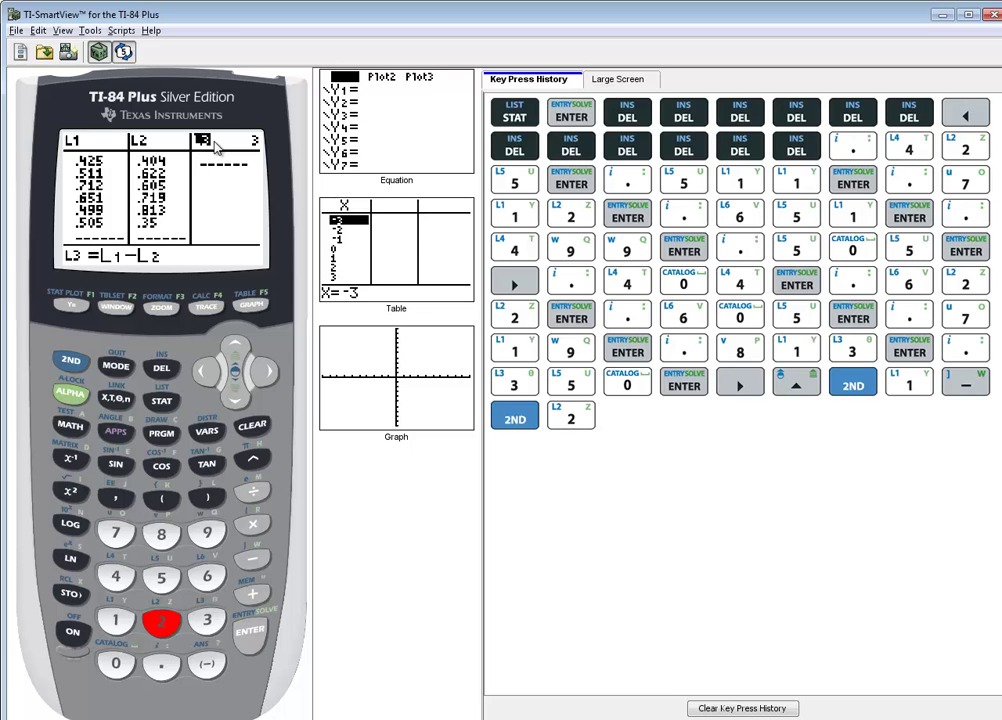
{"action": "left_click", "coordinate": [249, 633]}
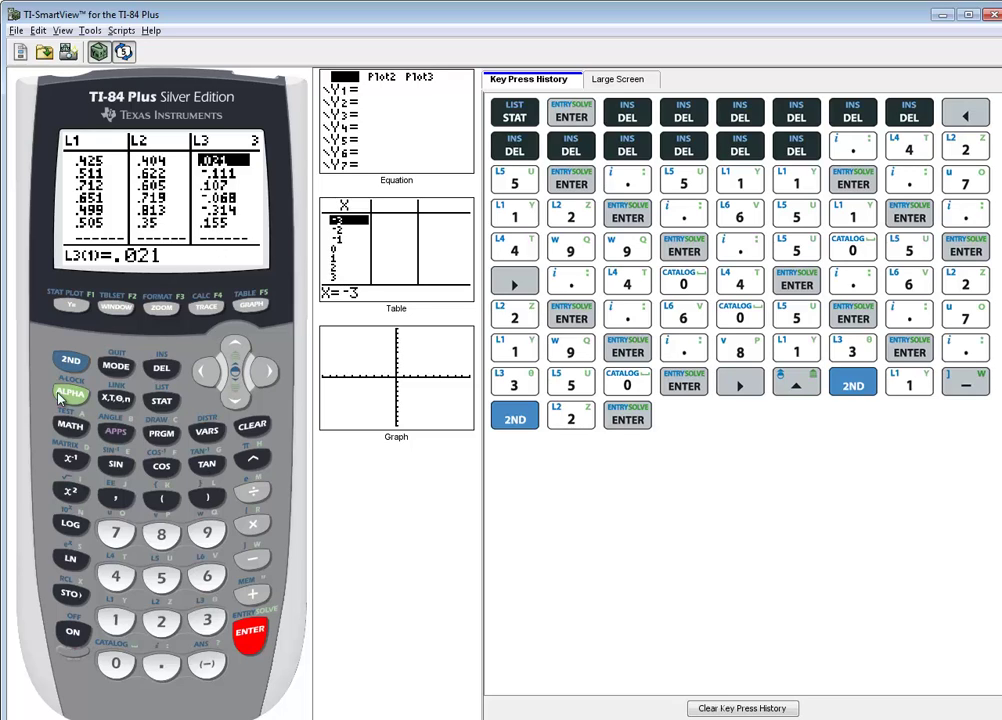
- Quit the list editor to the home screen and bring up the STAT TESTS menu
{"action": "left_click", "coordinate": [84, 364]}
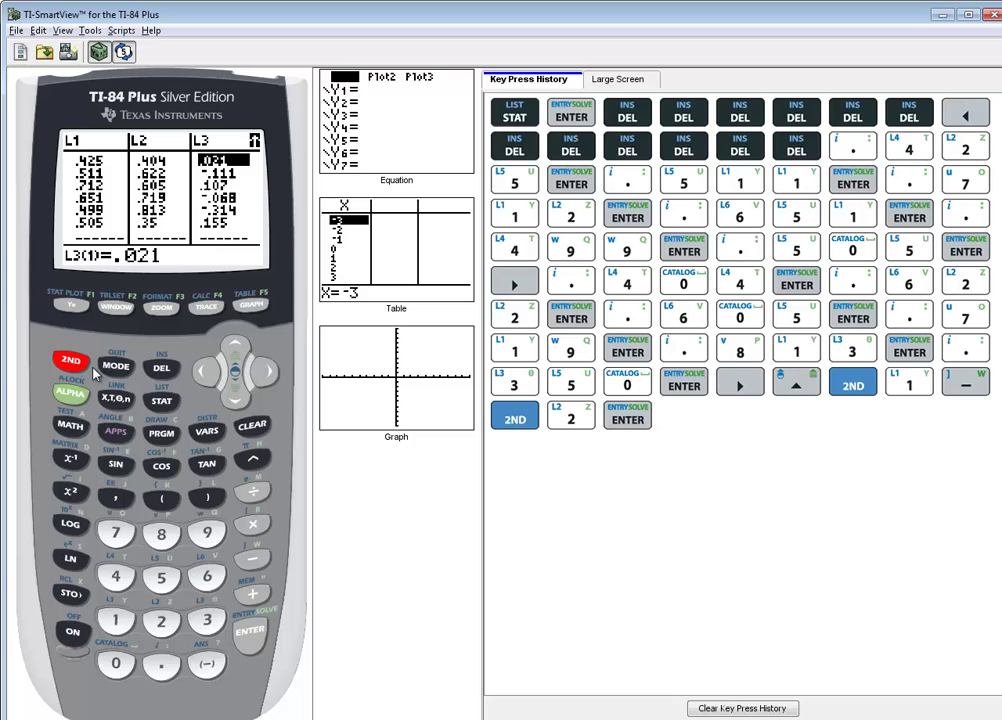
{"action": "left_click", "coordinate": [113, 369]}
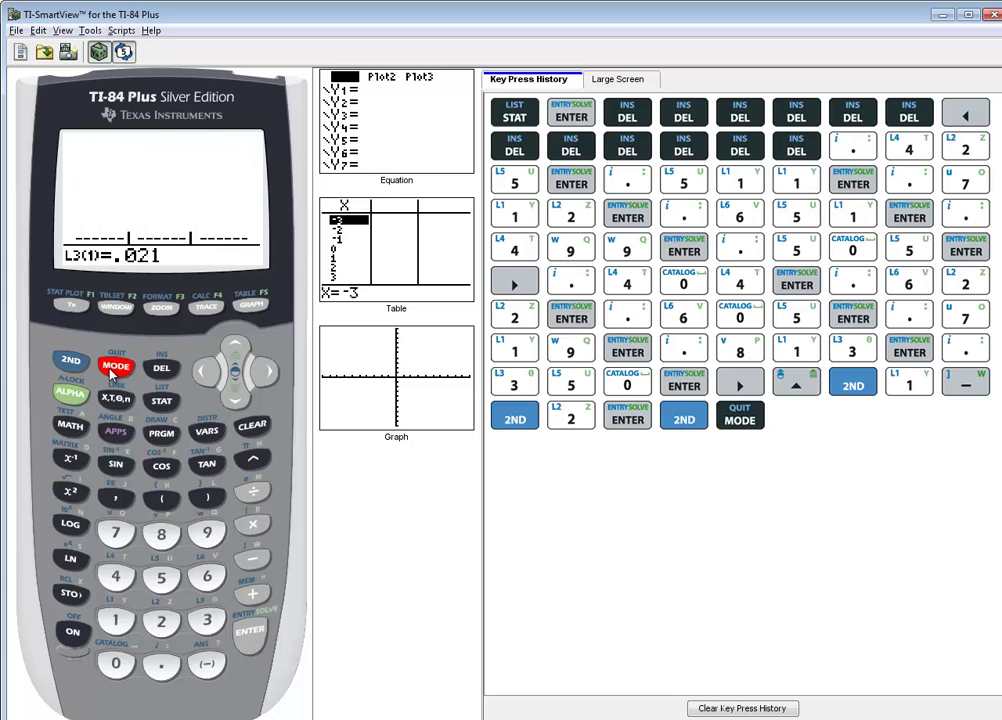
{"action": "left_click", "coordinate": [163, 403]}
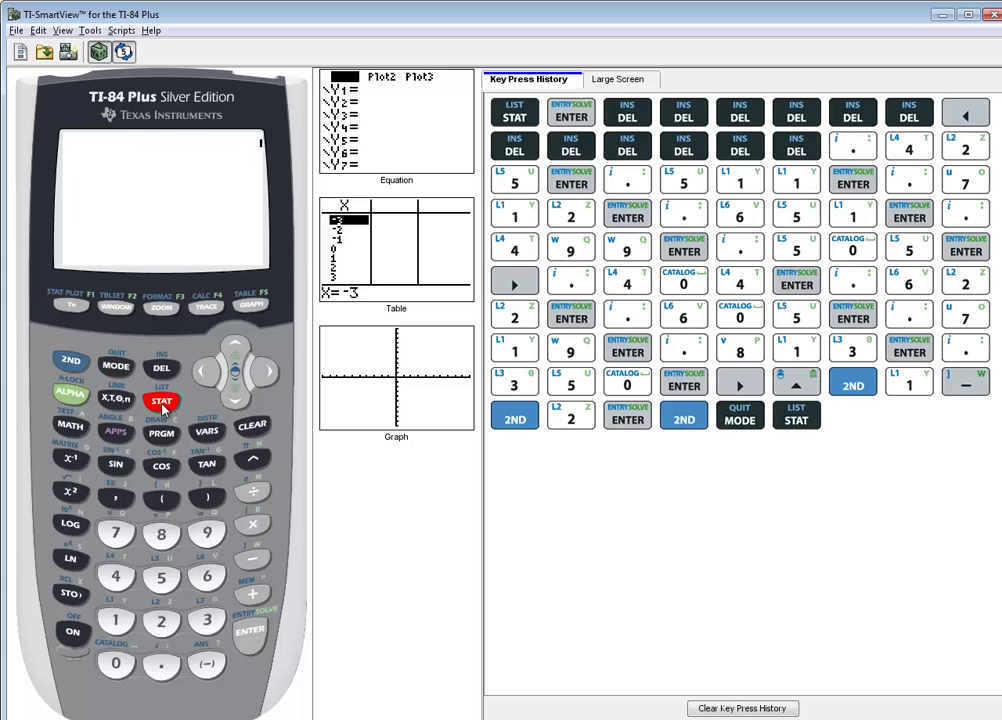
{"action": "left_click", "coordinate": [266, 373]}
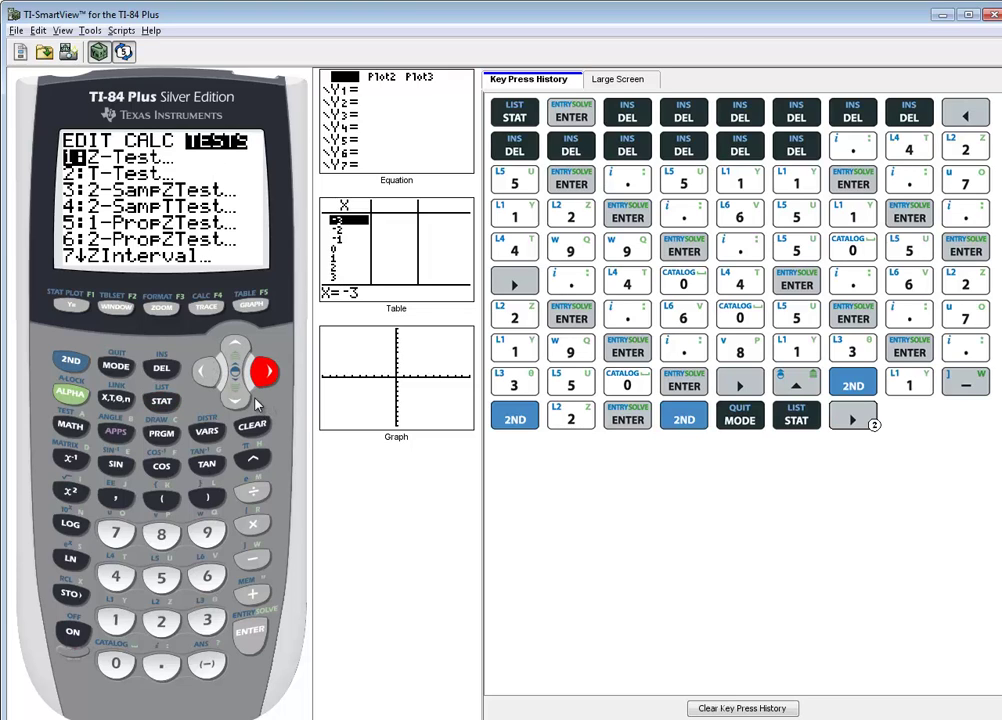
- Open the 8:TInterval setup screen and move to the Data input option
{"action": "left_click", "coordinate": [236, 403]}
{"action": "left_click", "coordinate": [236, 403]}
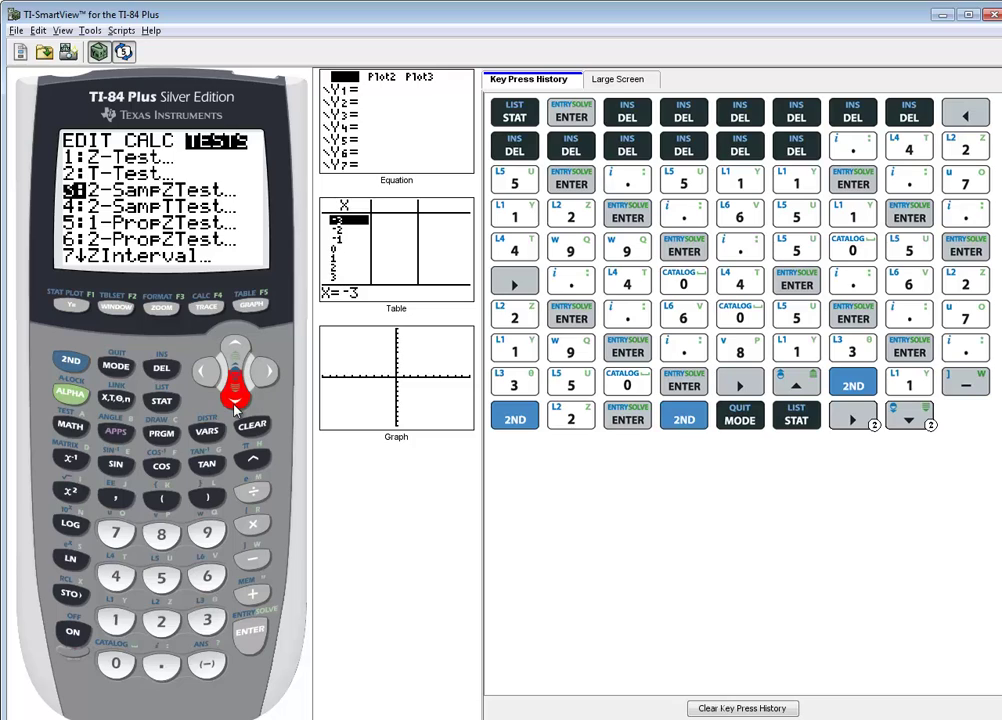
{"action": "left_click", "coordinate": [236, 403]}
{"action": "left_click", "coordinate": [236, 403]}
{"action": "left_click", "coordinate": [236, 403]}
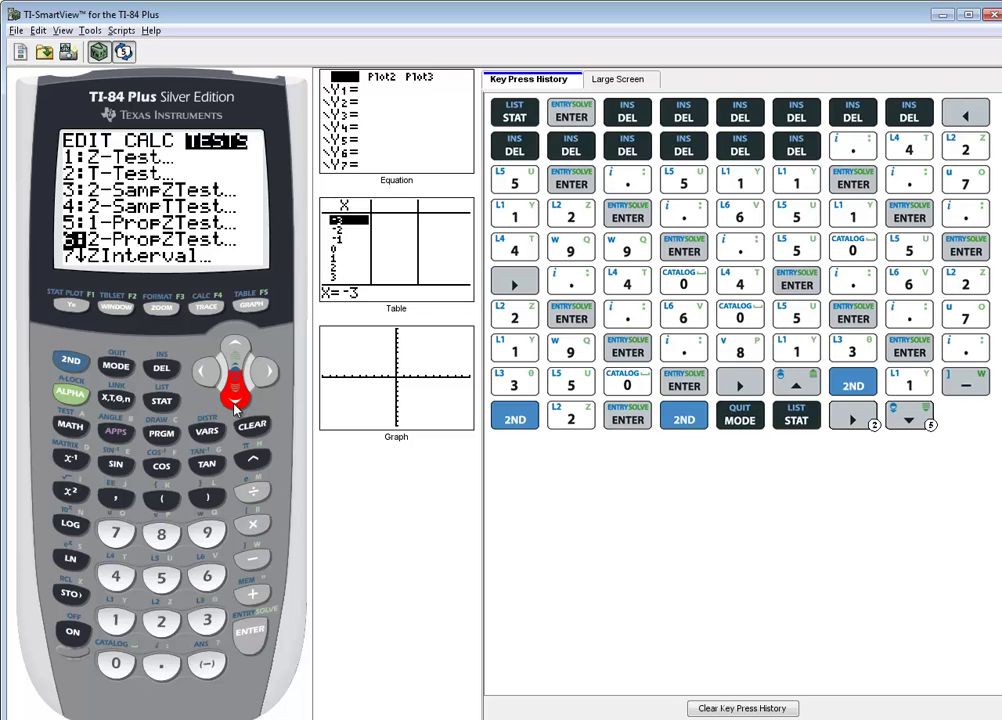
{"action": "left_click", "coordinate": [236, 403]}
{"action": "left_click", "coordinate": [236, 403]}
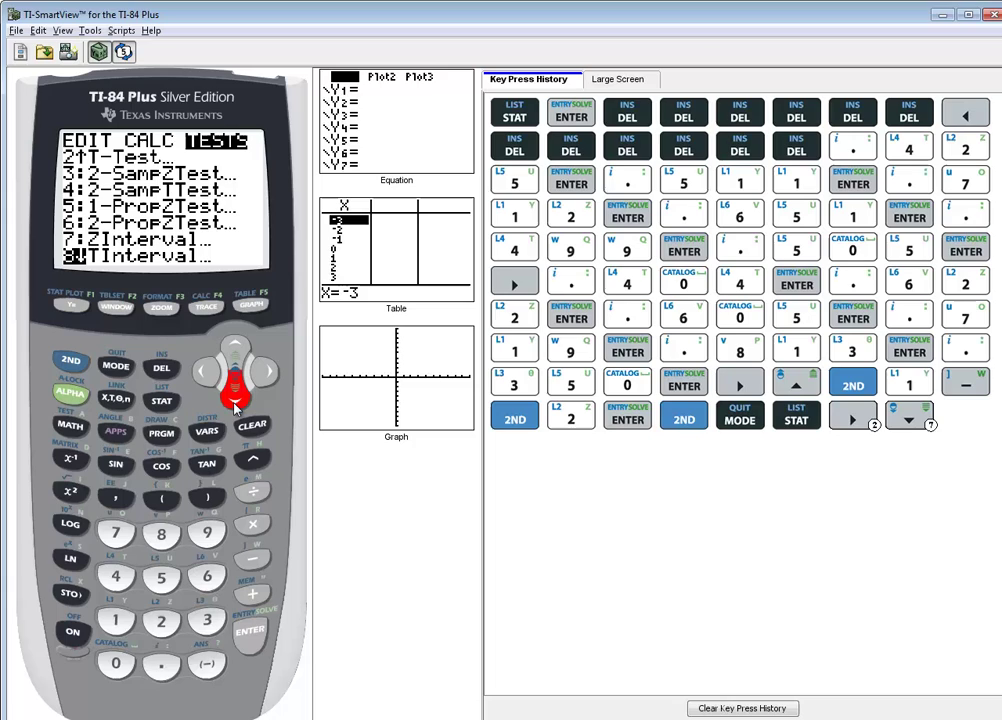
{"action": "left_click", "coordinate": [250, 632]}
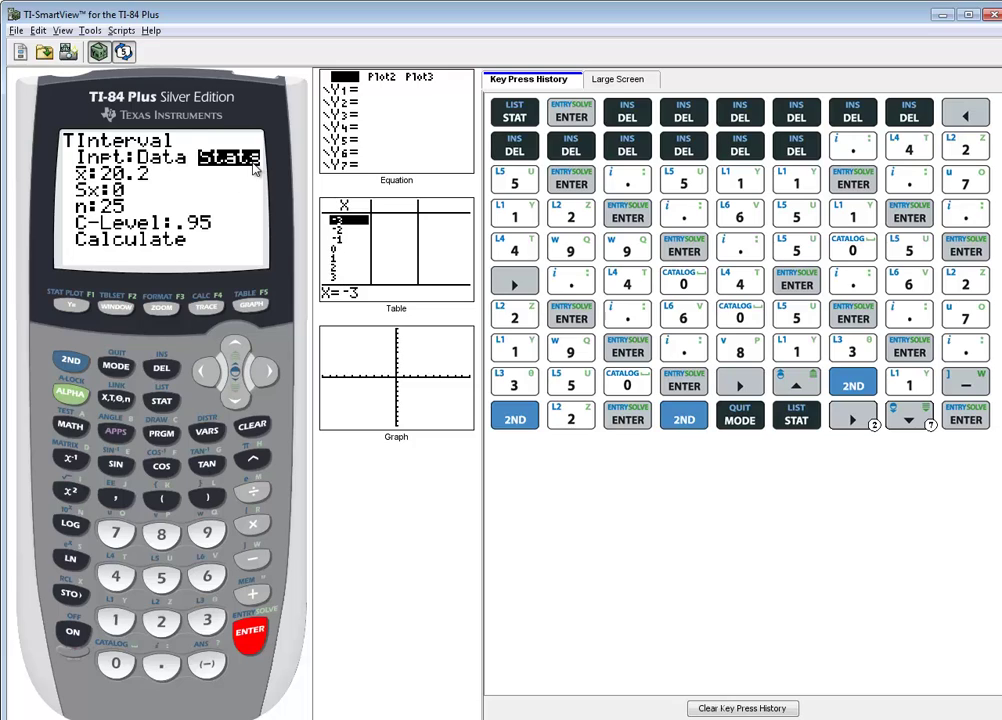
{"action": "left_click", "coordinate": [206, 374]}
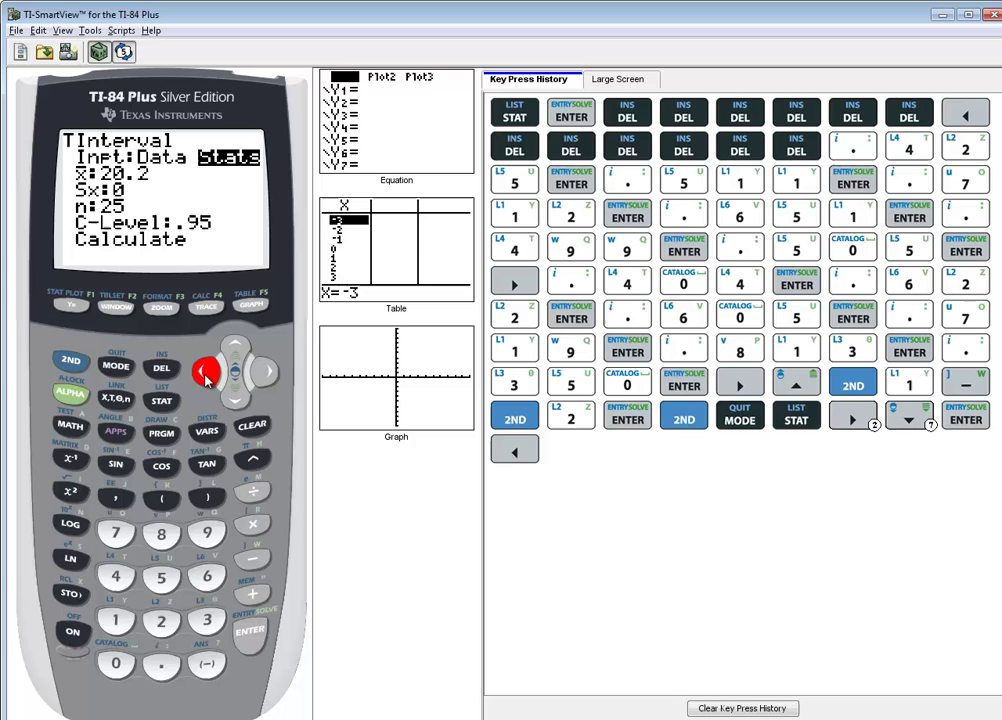
- Set the TInterval input to Data with List L3 and Freq 1
{"action": "left_click", "coordinate": [252, 642]}
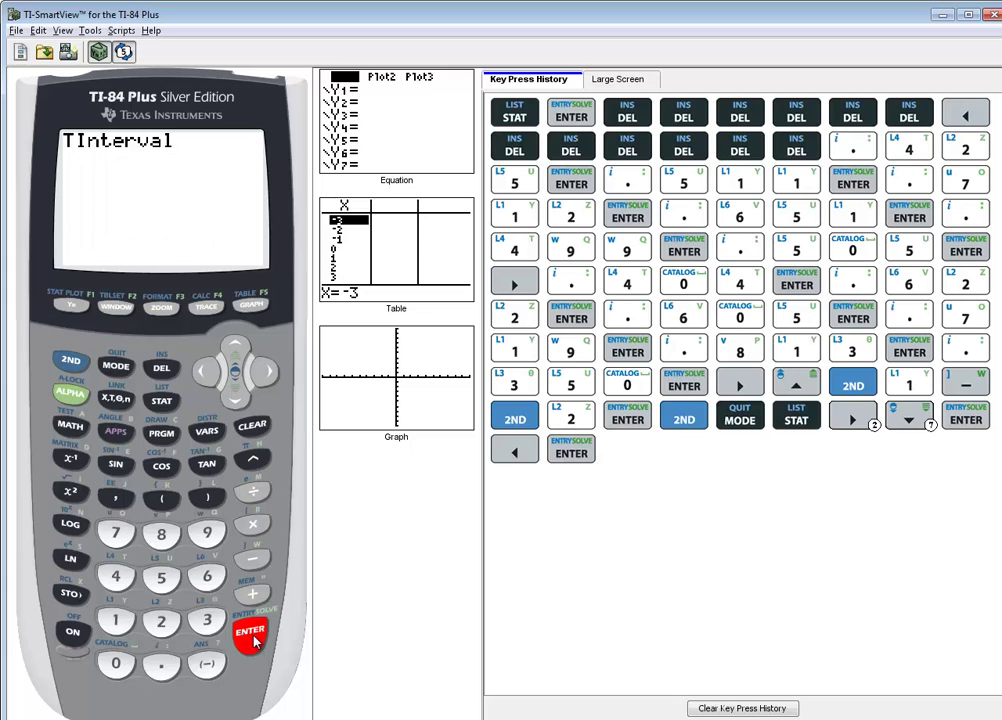
{"action": "left_click", "coordinate": [236, 394]}
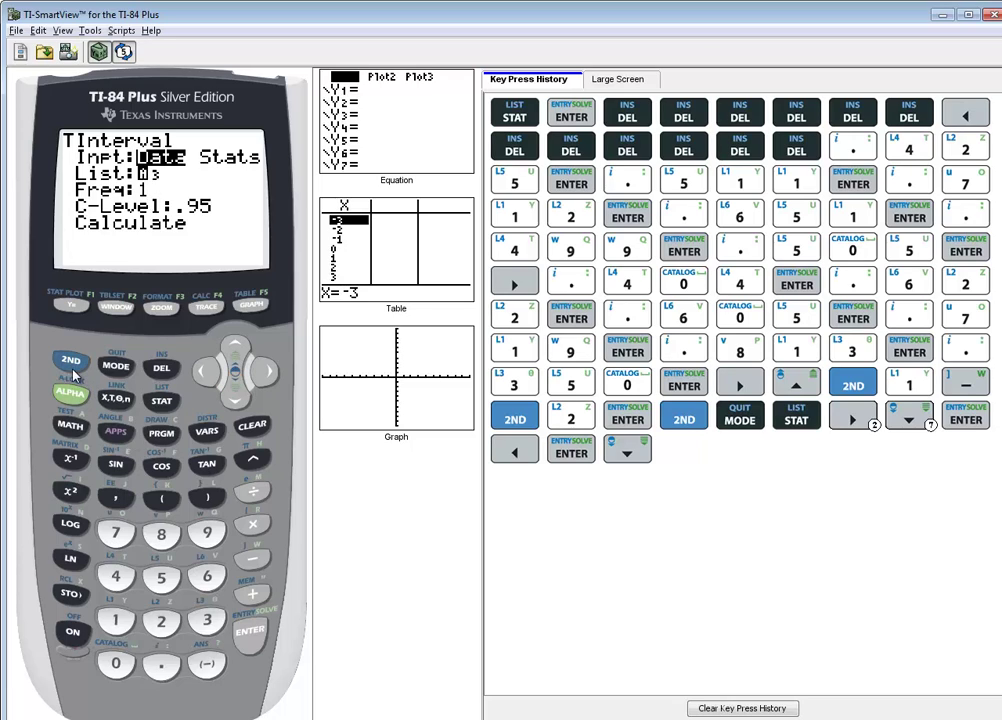
{"action": "left_click", "coordinate": [70, 360]}
{"action": "left_click", "coordinate": [206, 622]}
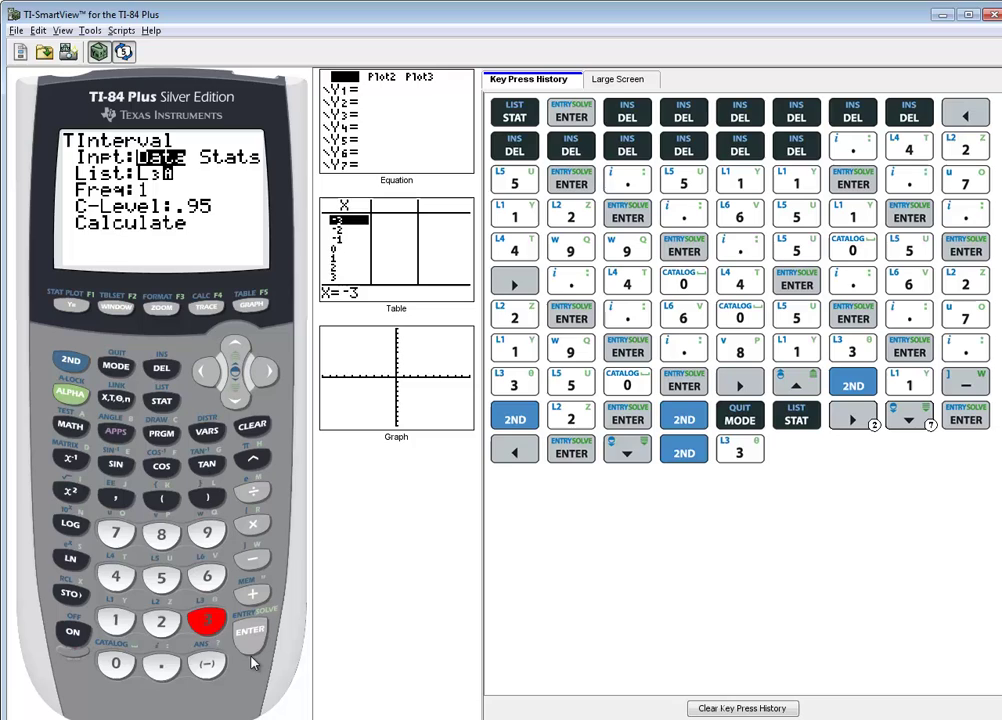
{"action": "left_click", "coordinate": [250, 631]}
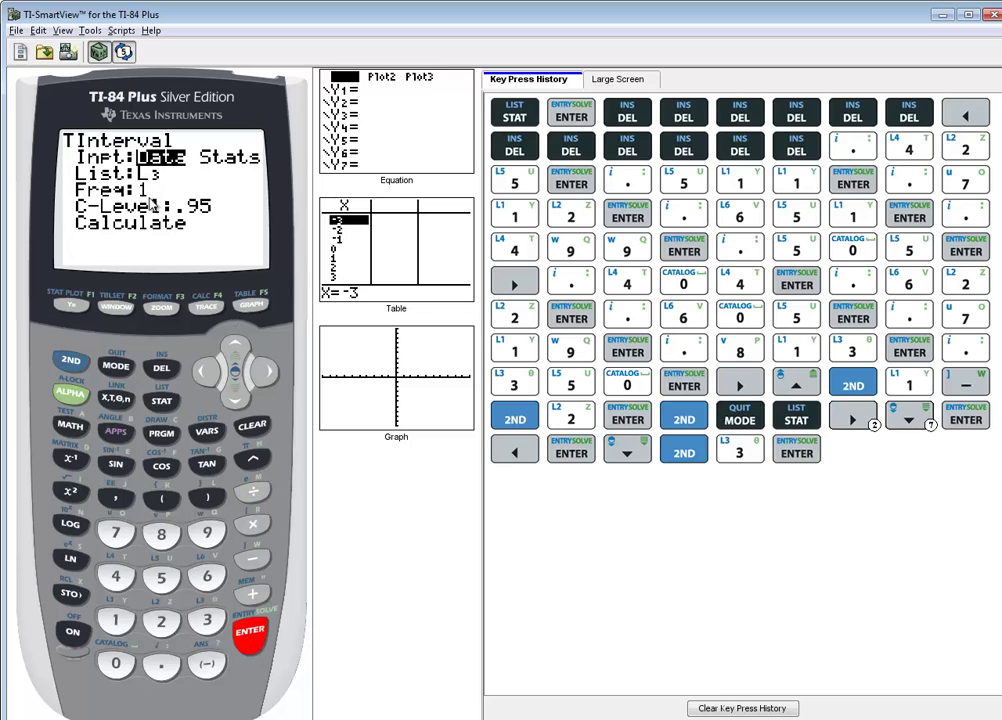
- Set C-Level to .99 and calculate, giving the interval (−.3145, .24446)
{"action": "left_click", "coordinate": [234, 400]}
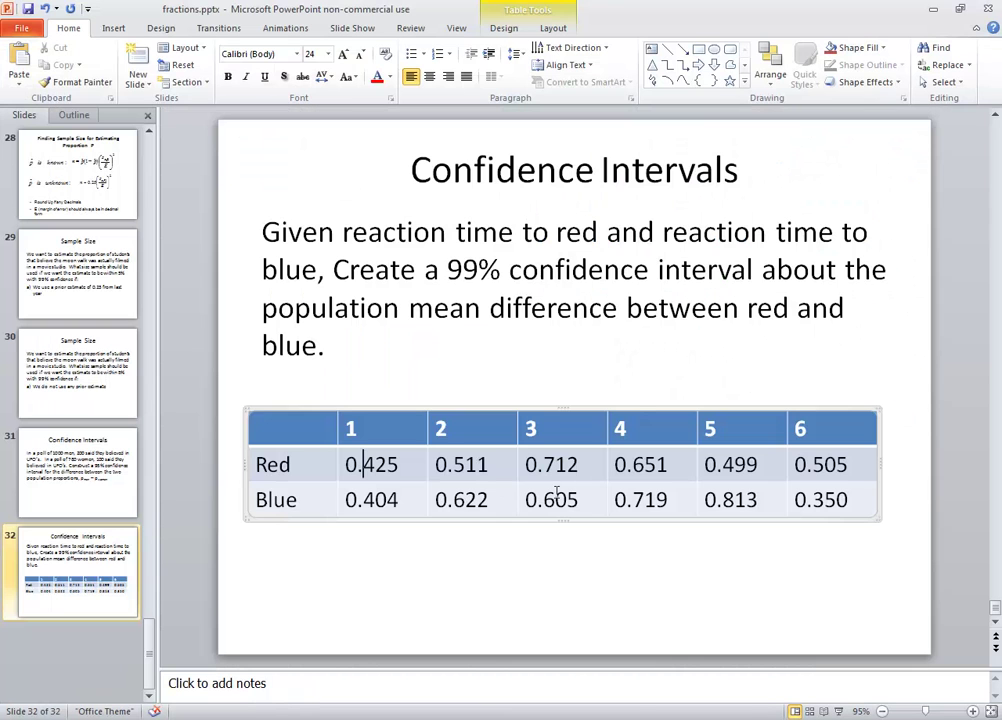
{"action": "key", "text": "alt+Tab"}
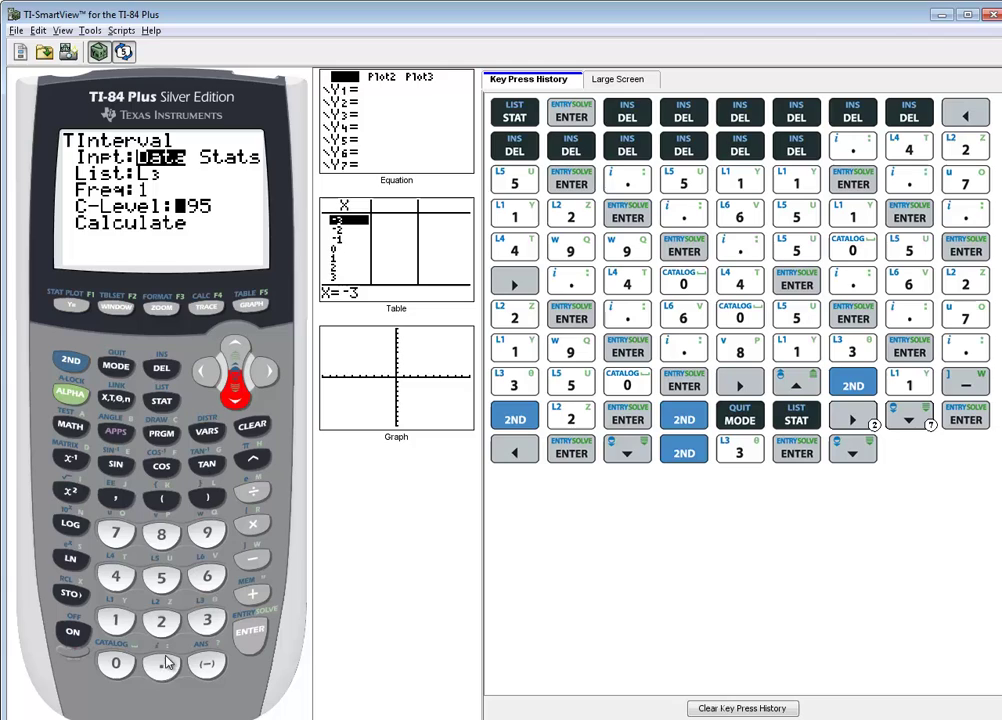
{"action": "left_click", "coordinate": [163, 665]}
{"action": "left_click", "coordinate": [207, 532]}
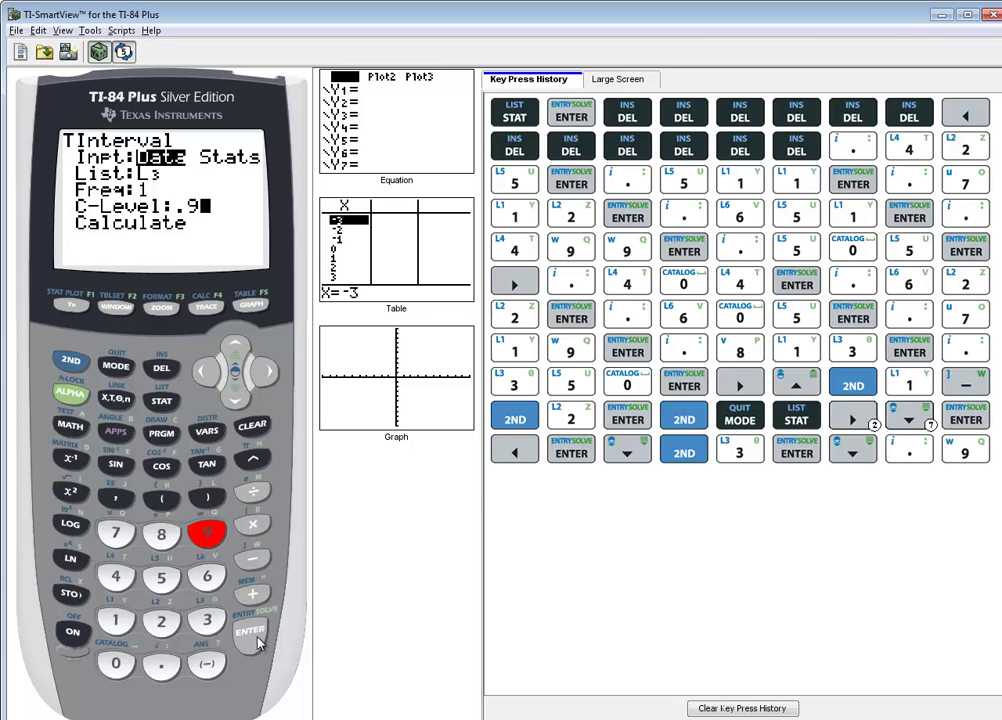
{"action": "left_click", "coordinate": [207, 532]}
{"action": "left_click", "coordinate": [250, 632]}
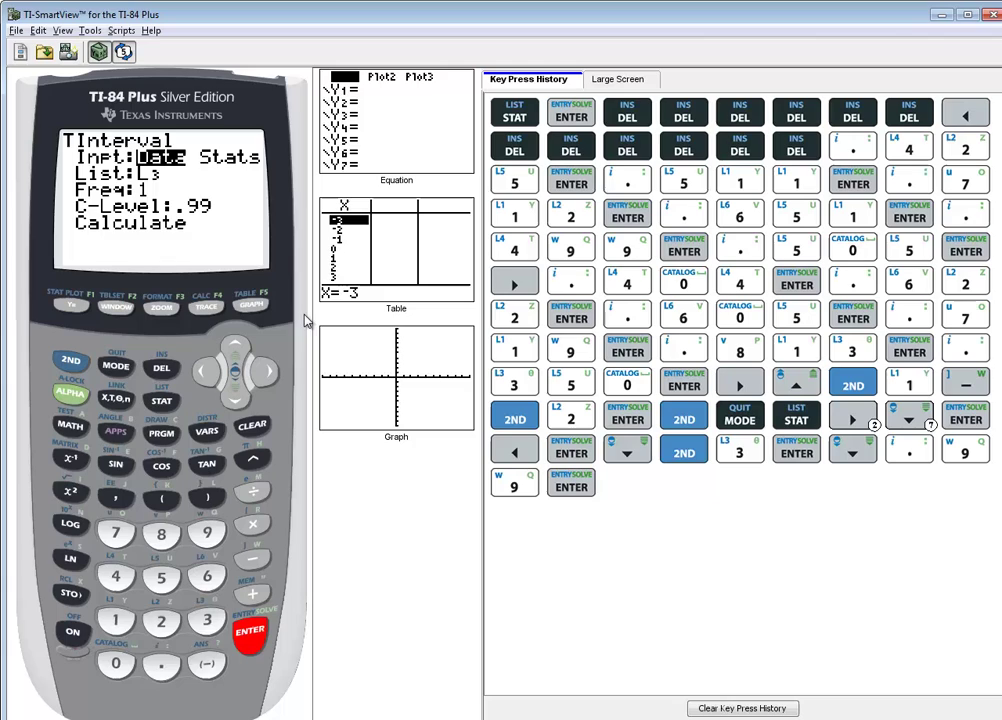
{"action": "left_click", "coordinate": [250, 634]}
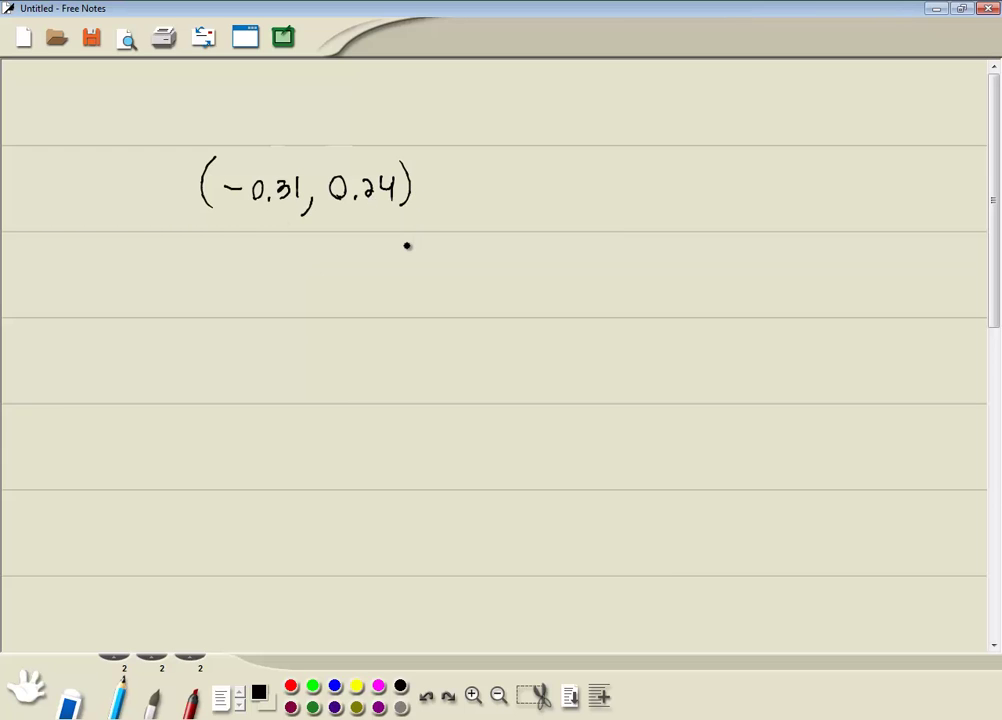
{"action": "key", "text": "alt+Tab"}
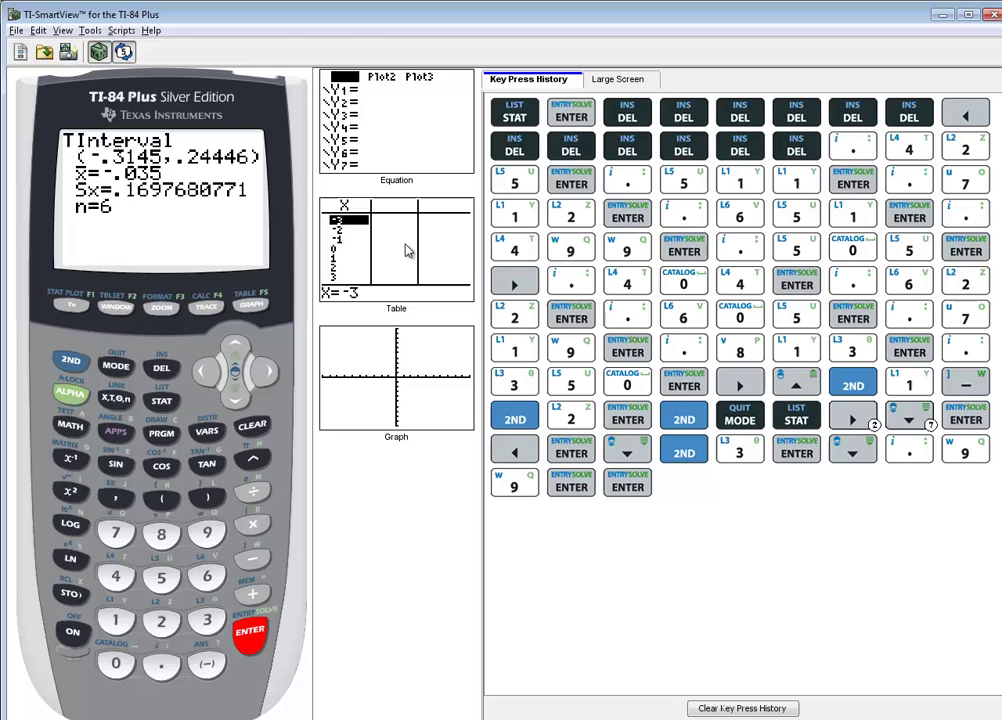